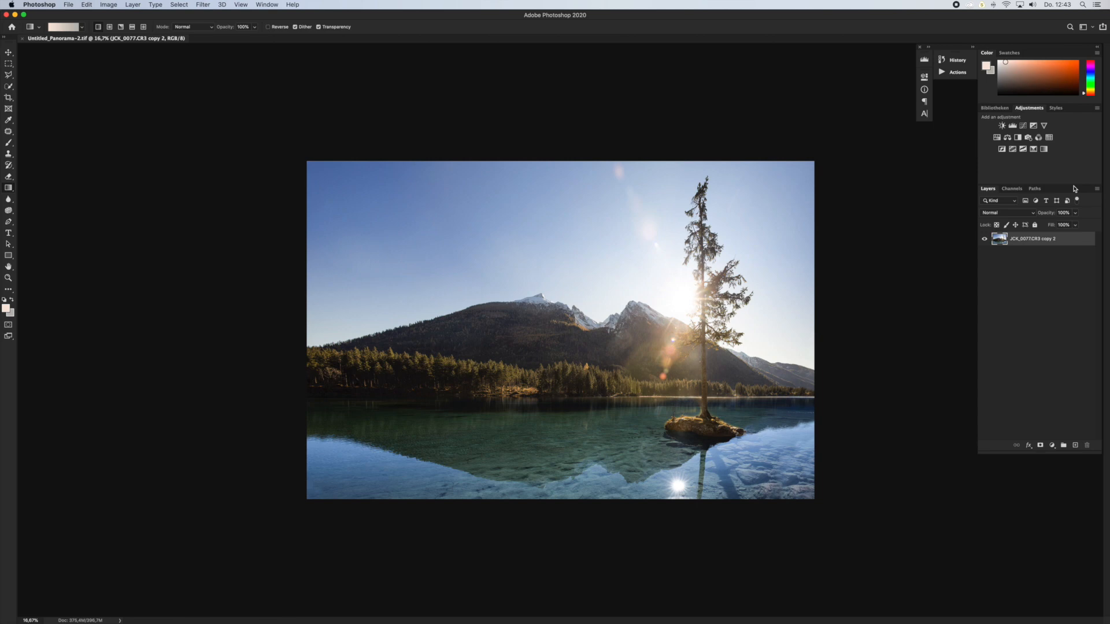
- Switch to Adobe Bridge to view the source photos of the panorama, and return to Photoshop
click(7, 180)
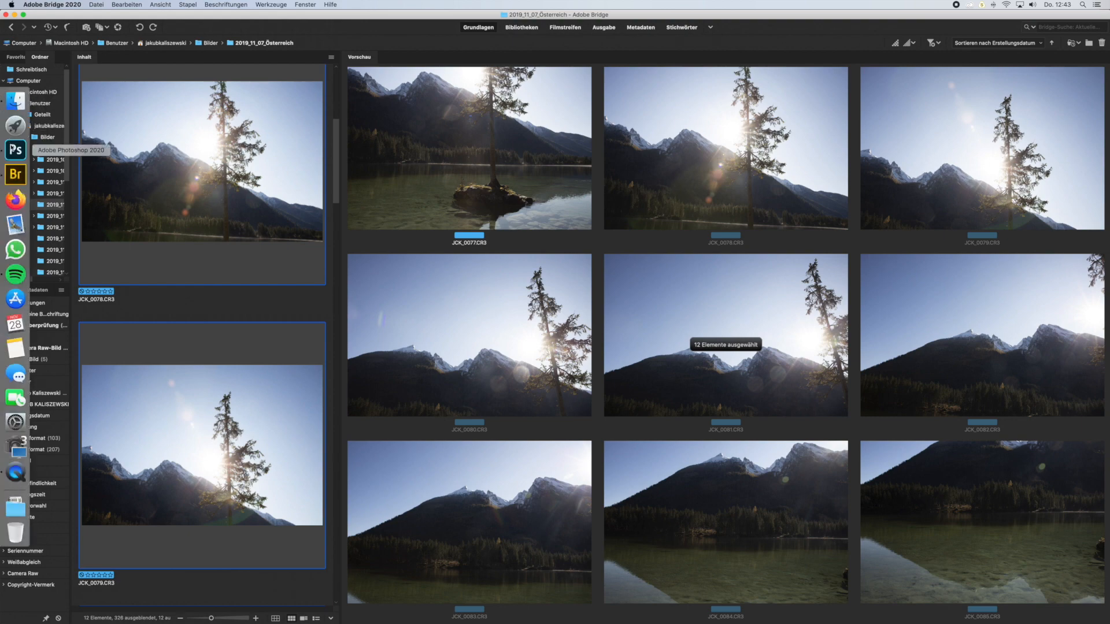
click(11, 150)
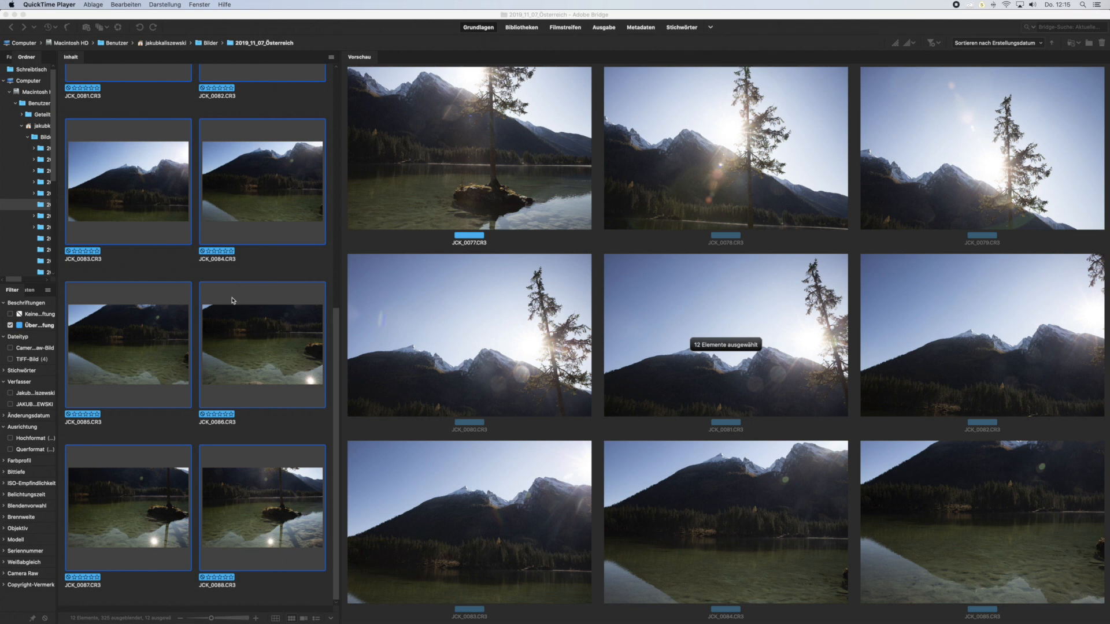
- Select all the raw photos JCK_0077 to JCK_0088 in Adobe Bridge and merge them with Photoshop's Photomerge, using the Auto layout
click(321, 139)
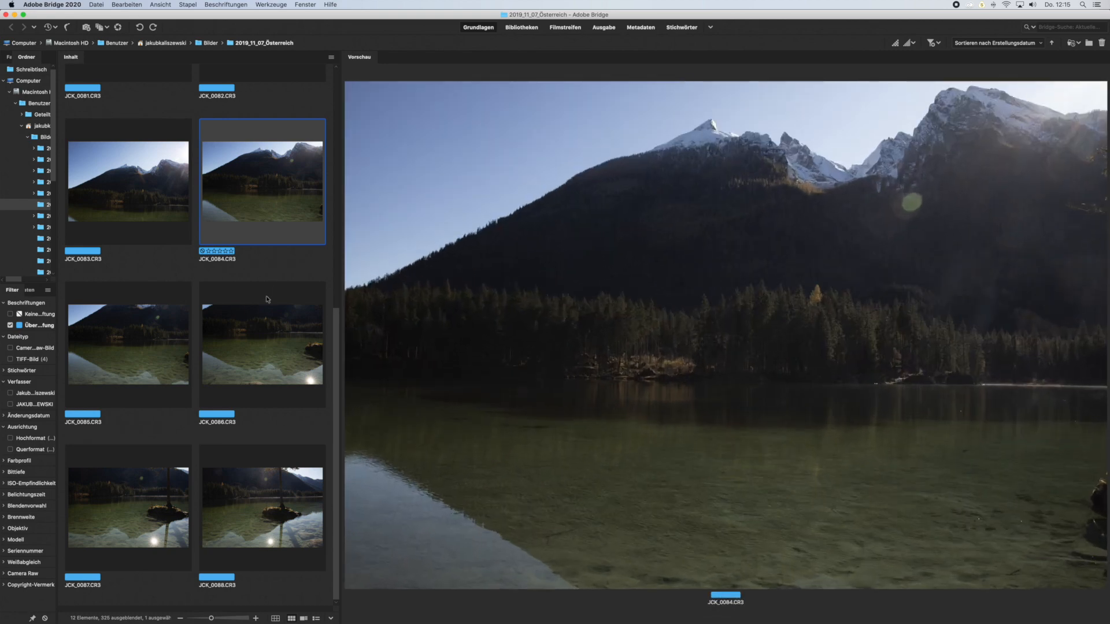
key(super+a)
click(268, 7)
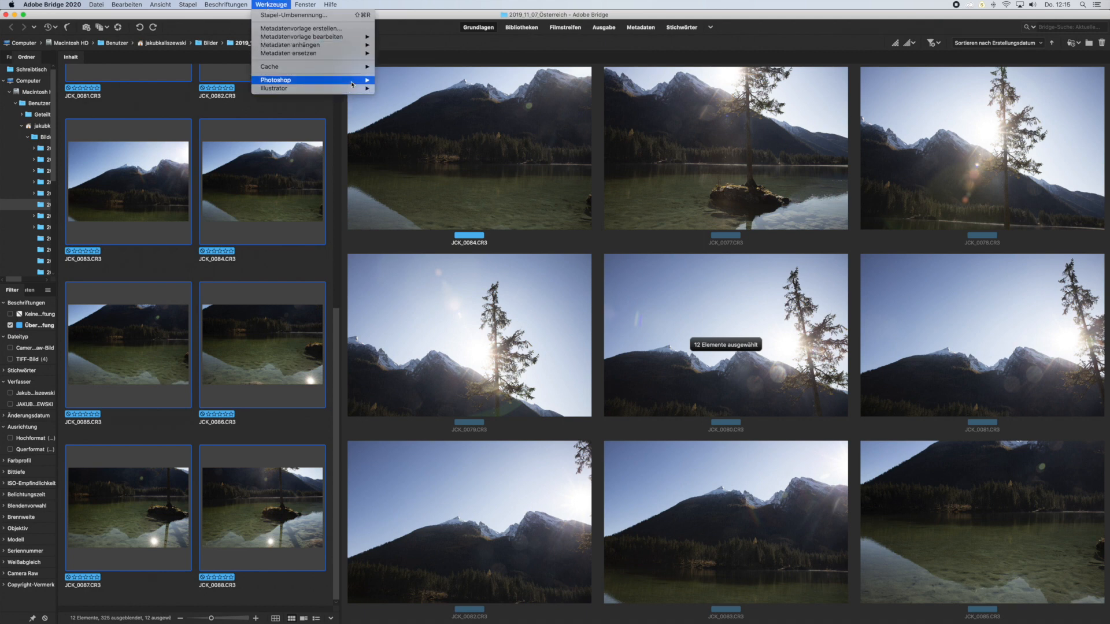
mouse_move(353, 80)
click(428, 114)
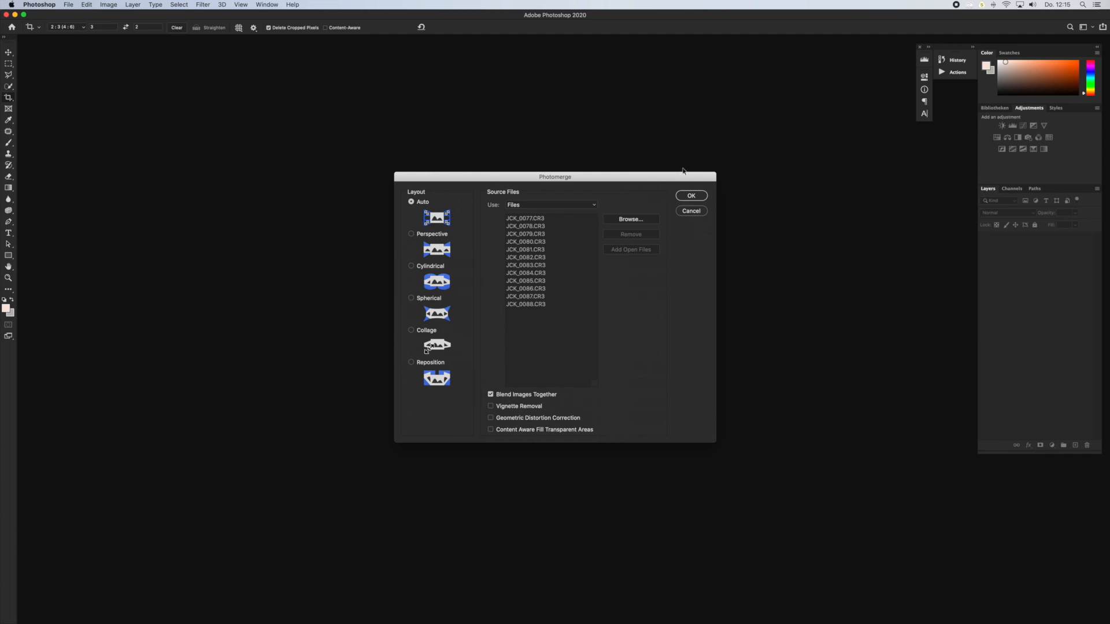
click(686, 199)
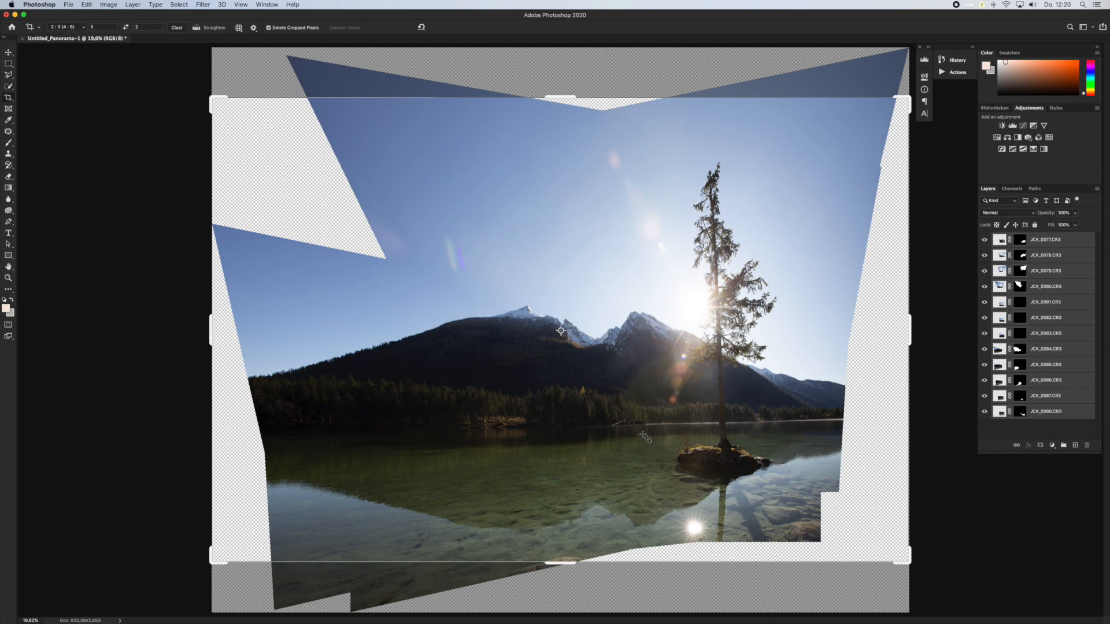
- Crop the panorama at a 2:3 ratio, cutting off most of the ragged transparent edges around the lake scene
drag(902, 576, 886, 590)
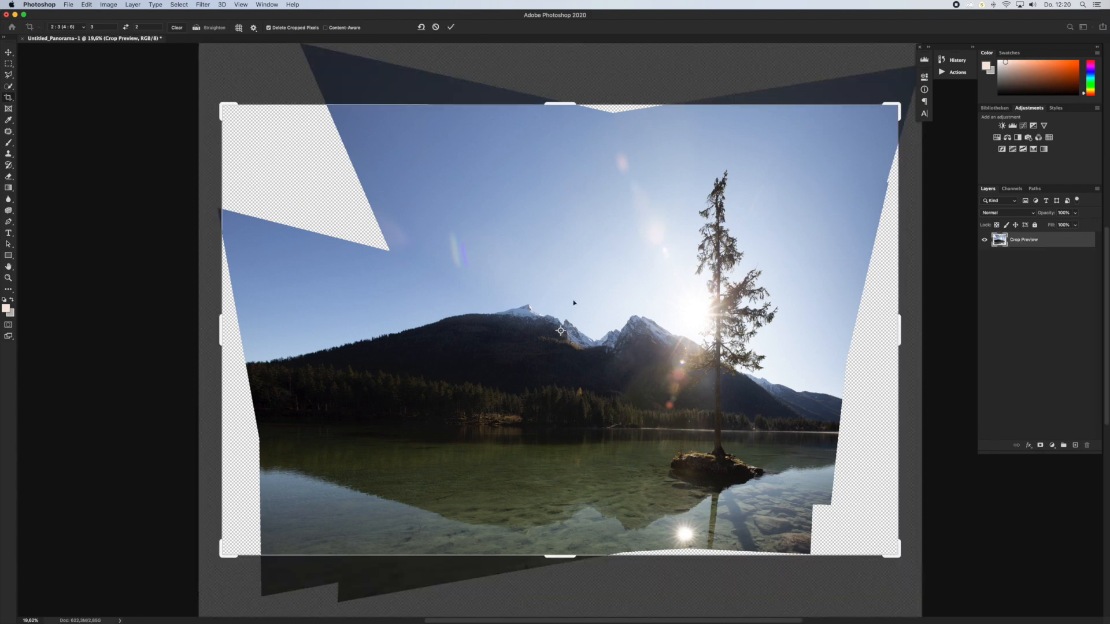
drag(918, 558, 919, 561)
drag(225, 106, 239, 126)
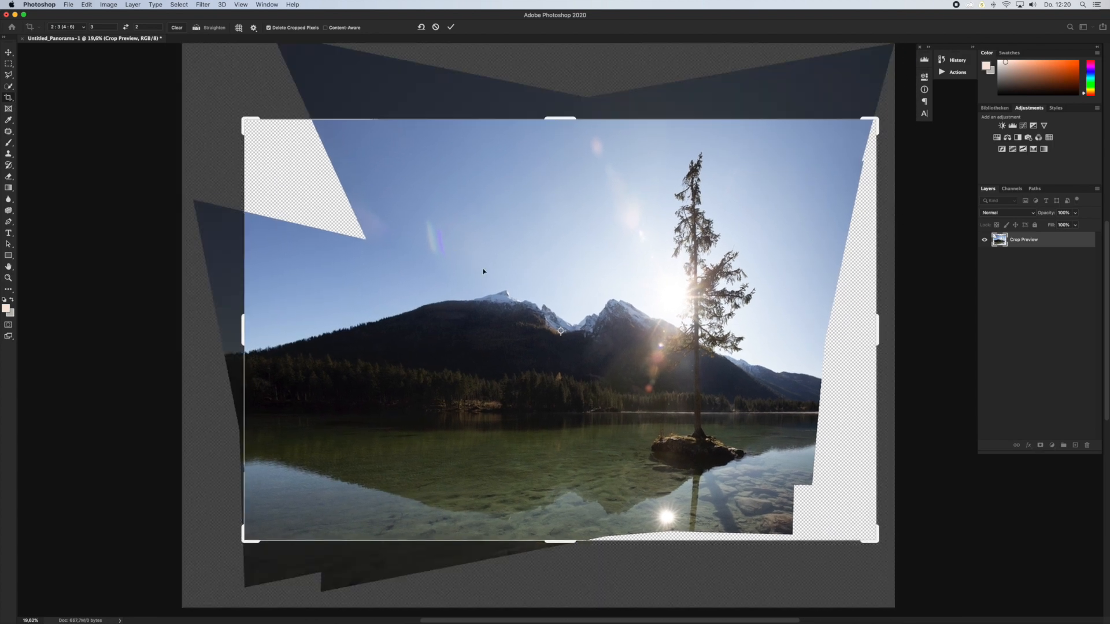
drag(479, 276, 512, 284)
drag(559, 118, 555, 130)
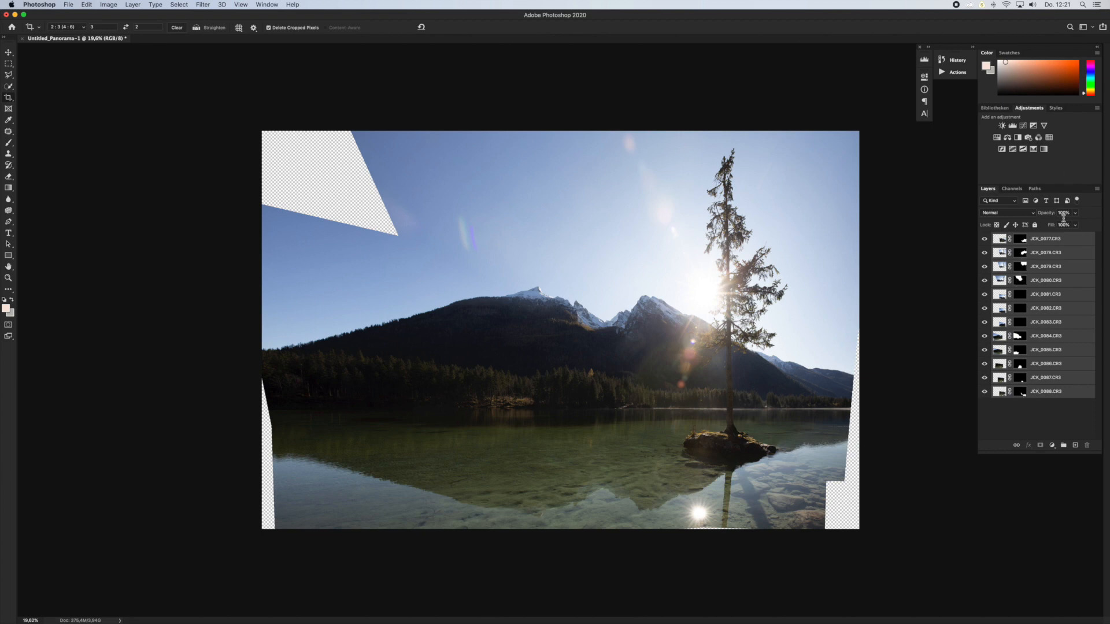
- Merge all the panorama's photo layers into a single layer
right_click(1034, 244)
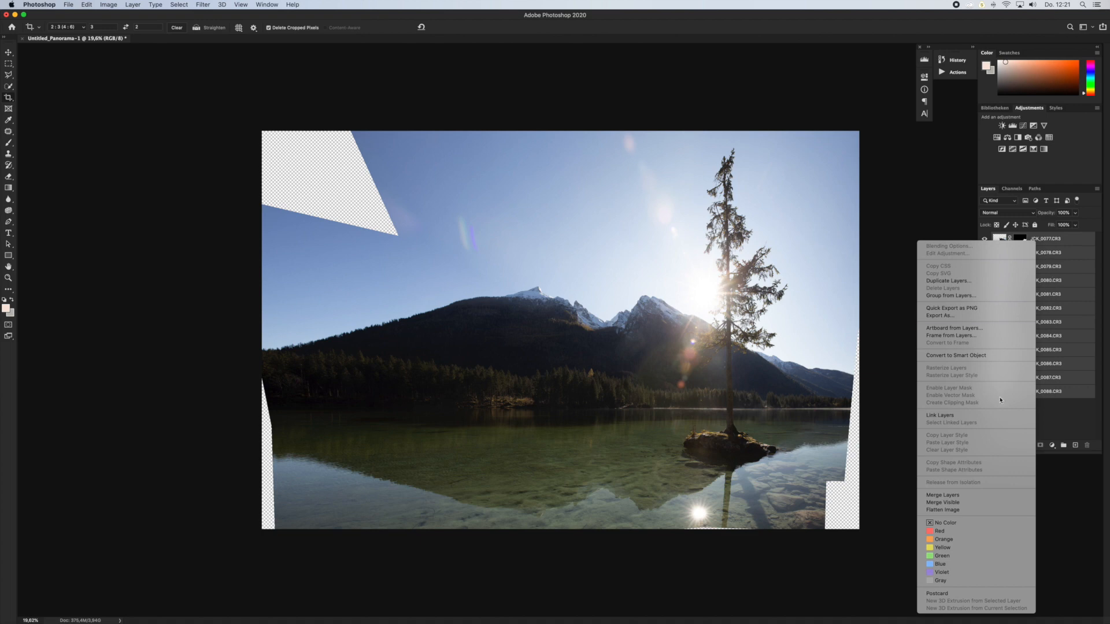
click(979, 499)
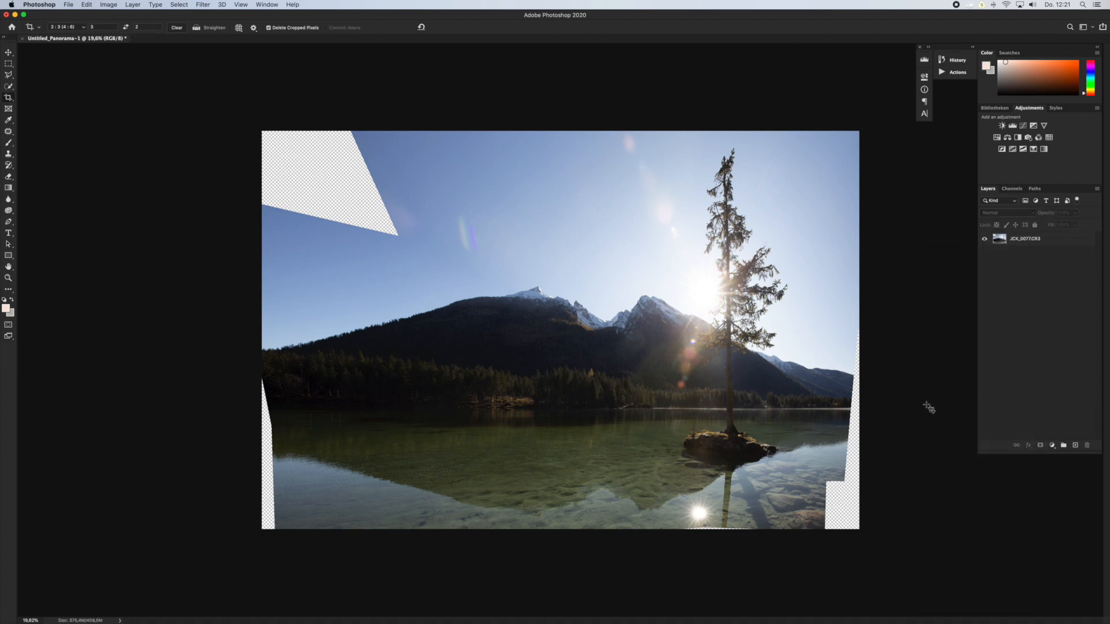
click(537, 283)
- Check the panorama's pixel dimensions and preview its forest detail in the Image Size settings
click(109, 5)
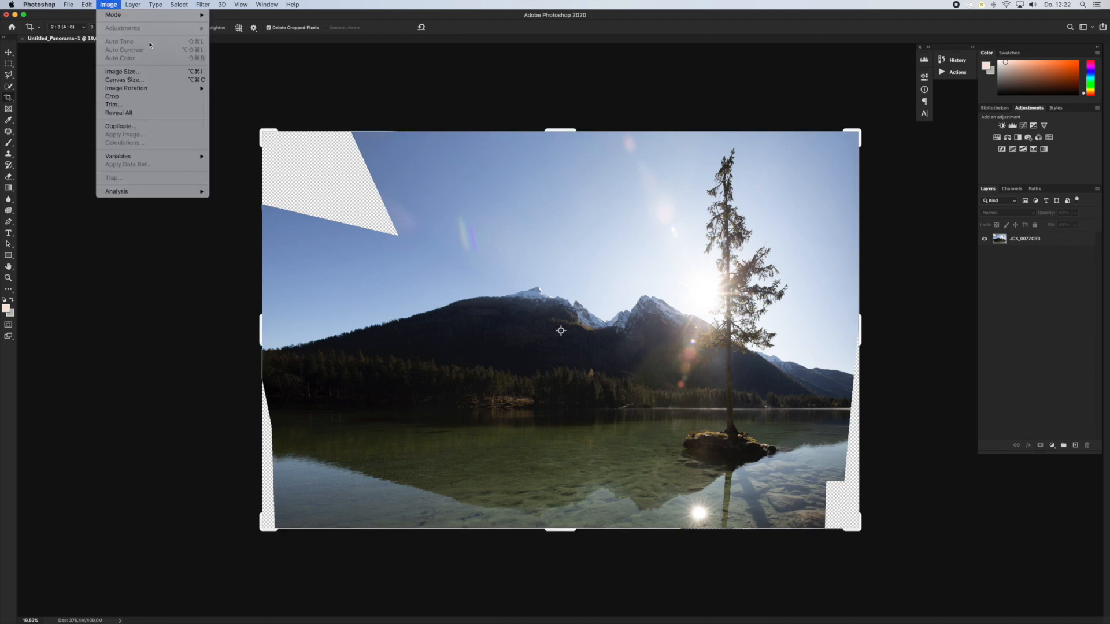
click(122, 72)
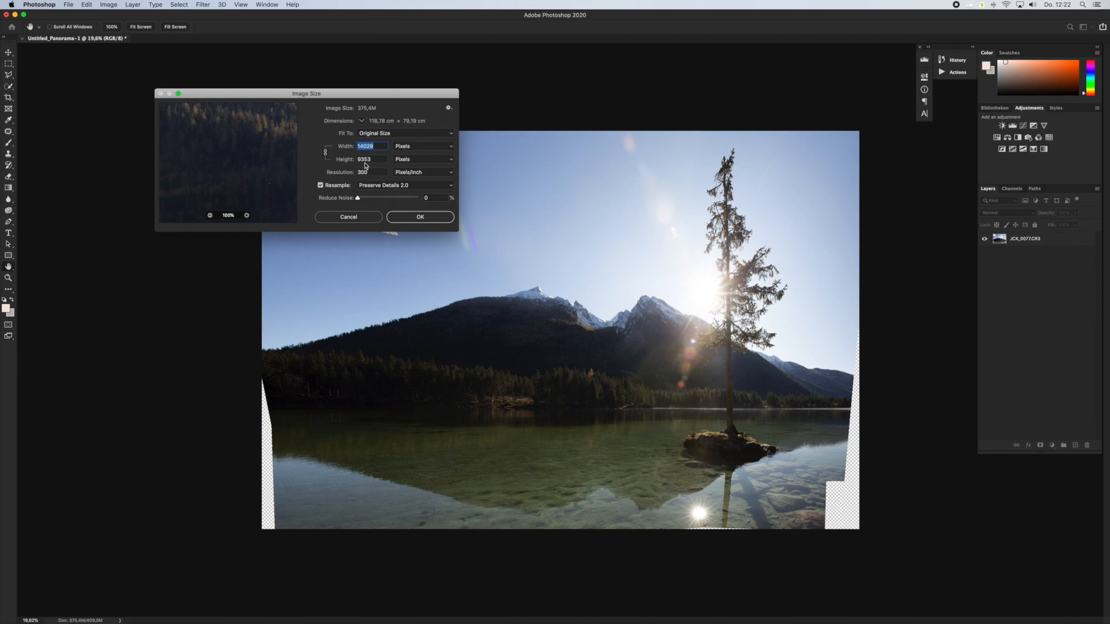
drag(269, 201, 184, 112)
drag(259, 184, 194, 89)
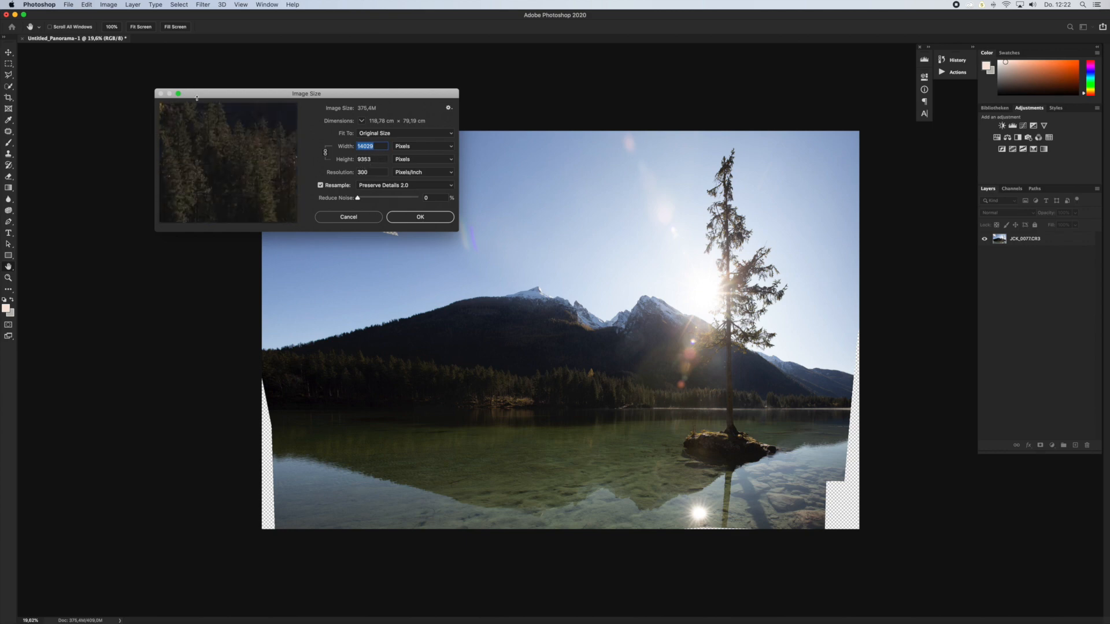
click(420, 217)
key(c)
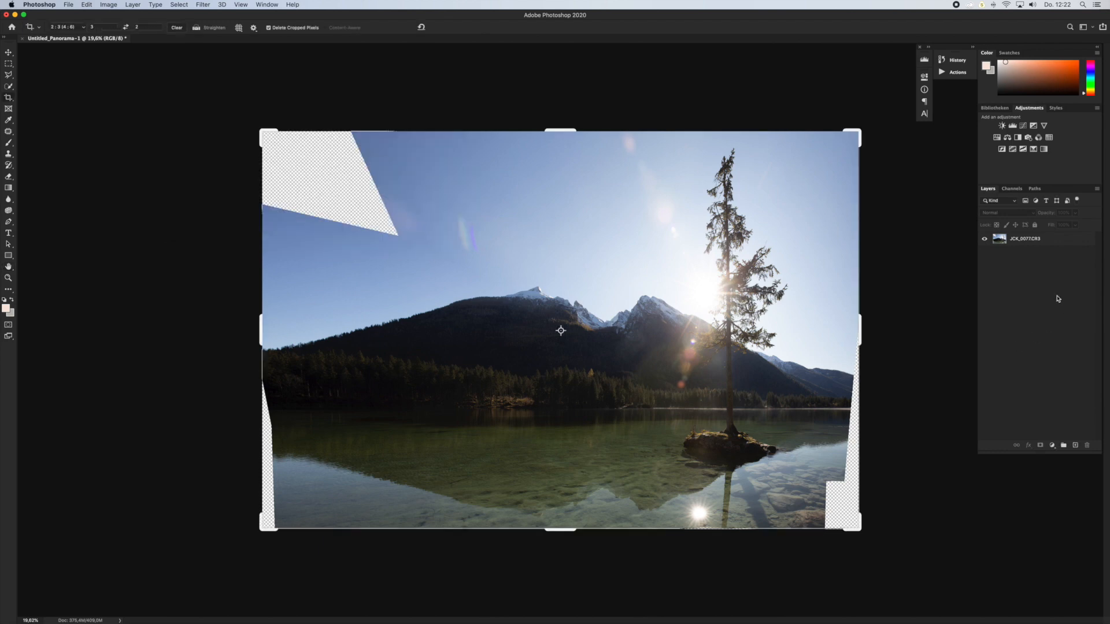
- Duplicate the merged panorama layer JCK_0077.CR3 as a working copy for retouching
key(j)
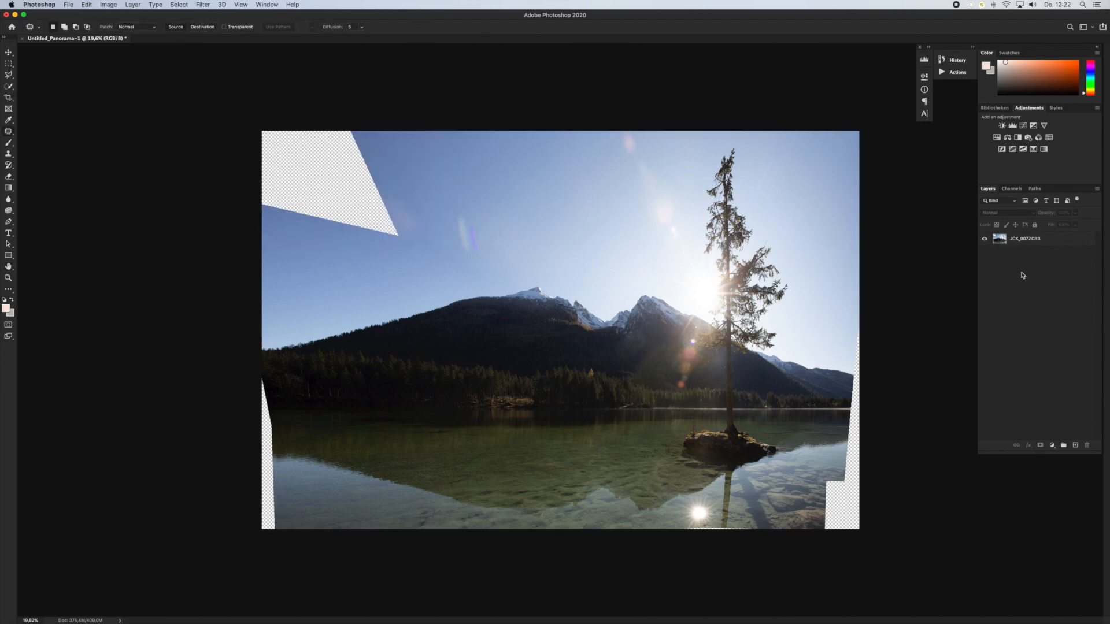
click(1020, 240)
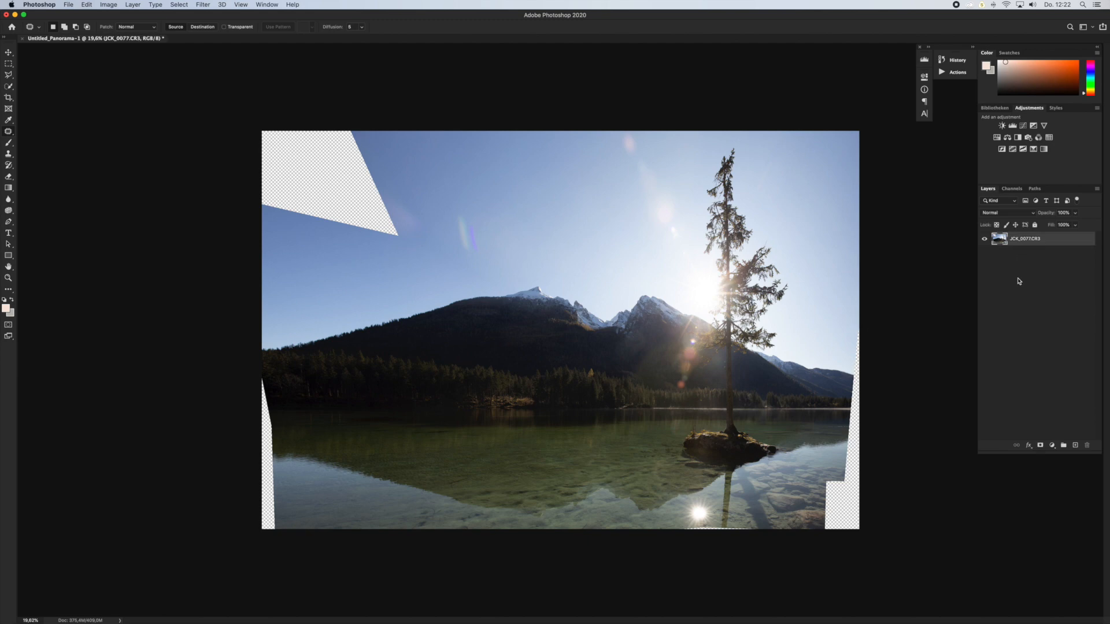
key(super+j)
- Remove the coloured lens flare in the sky above the mountain using the Patch tool and clean sky beside it
right_click(8, 133)
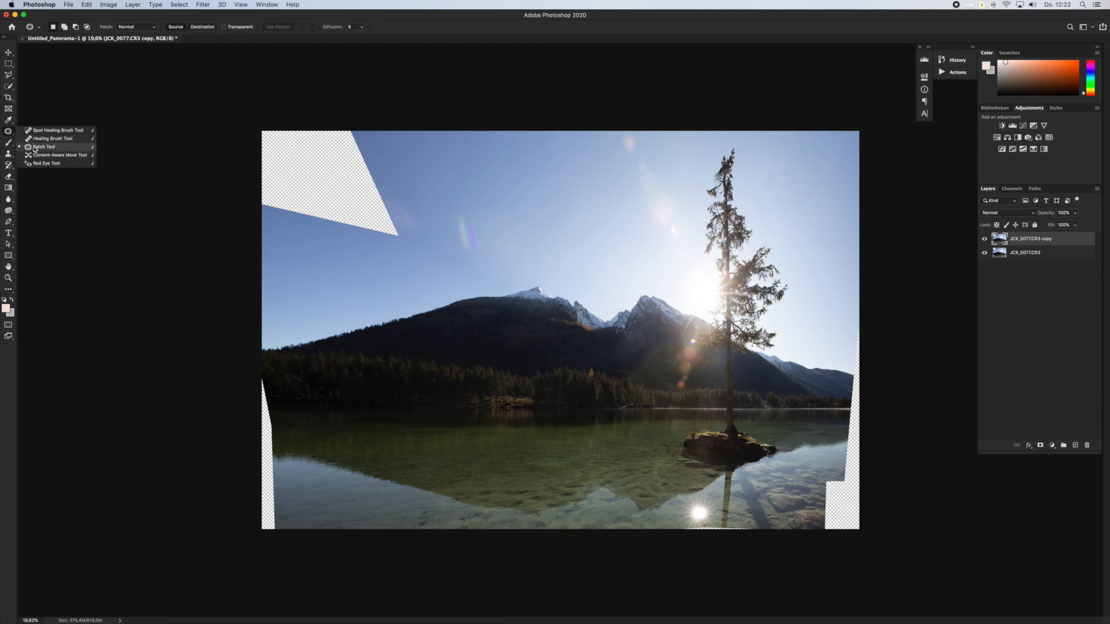
click(42, 147)
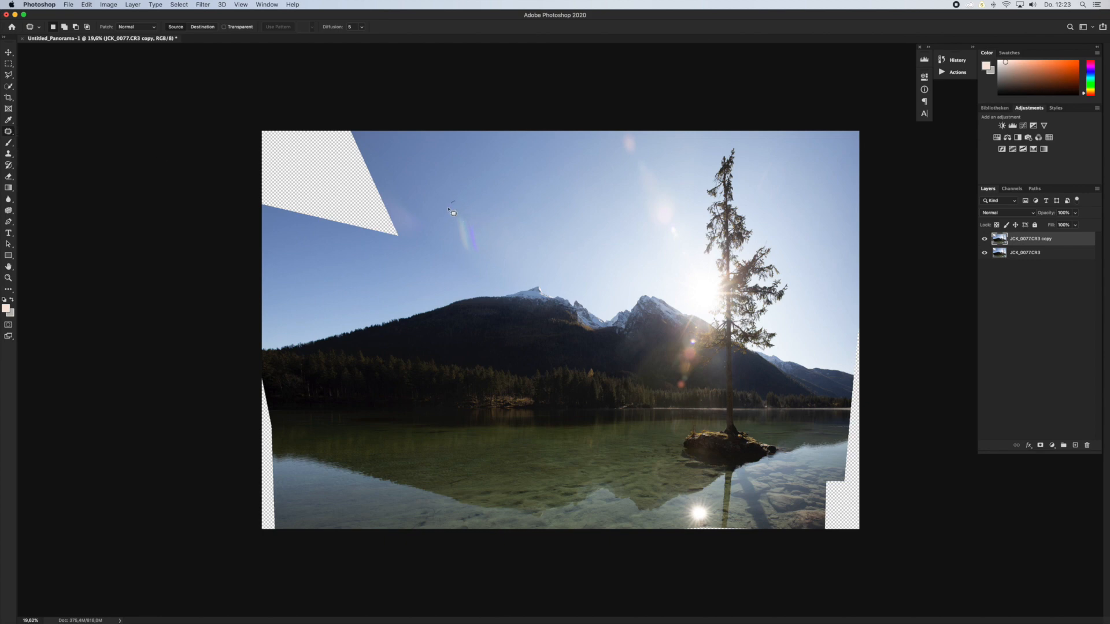
drag(458, 198, 506, 215)
drag(491, 229, 491, 229)
- Fill the transparent upper-left corner of the photo with nearby blue sky using the Clone Stamp tool
click(8, 155)
alt+click(442, 228)
mouse_move(393, 231)
mouse_down()
mouse_move(364, 203)
mouse_move(362, 230)
mouse_move(392, 181)
mouse_move(367, 186)
mouse_move(352, 163)
mouse_move(414, 180)
mouse_up()
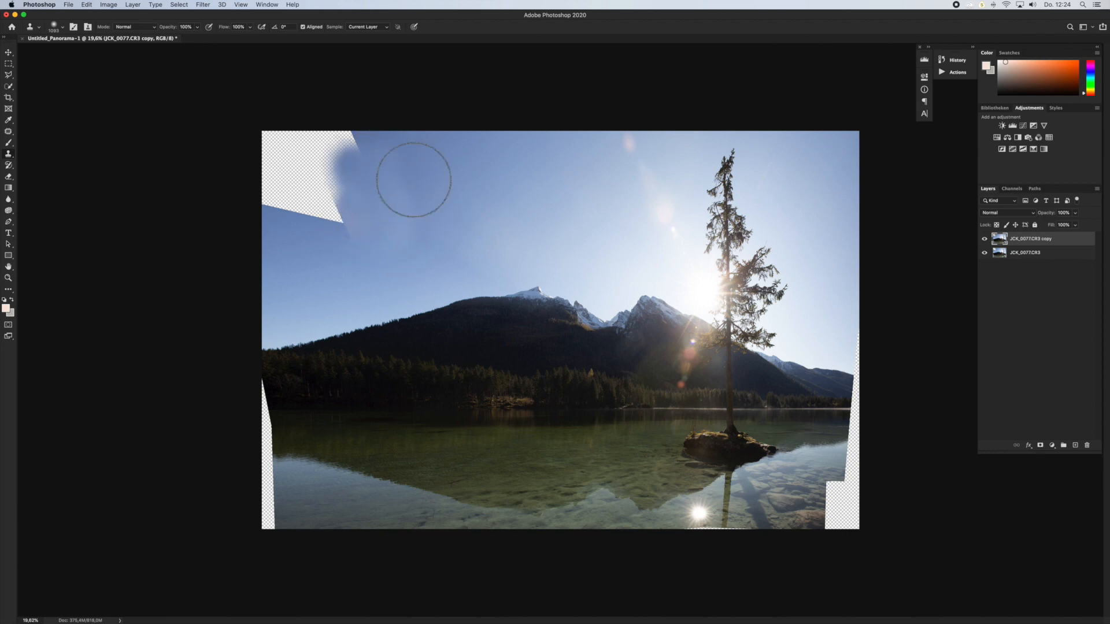
alt+click(412, 191)
drag(346, 133, 364, 153)
alt+click(301, 264)
mouse_move(359, 226)
mouse_down()
mouse_move(305, 207)
mouse_move(314, 203)
mouse_move(315, 221)
mouse_move(307, 204)
mouse_move(265, 199)
mouse_up()
alt+click(415, 224)
mouse_move(340, 198)
mouse_down()
mouse_move(333, 142)
mouse_move(310, 190)
mouse_move(321, 158)
mouse_move(293, 144)
mouse_move(320, 145)
mouse_move(285, 134)
mouse_move(312, 138)
mouse_move(280, 137)
mouse_move(279, 151)
mouse_move(264, 136)
mouse_move(277, 183)
mouse_move(267, 181)
mouse_move(271, 141)
mouse_move(302, 188)
mouse_up()
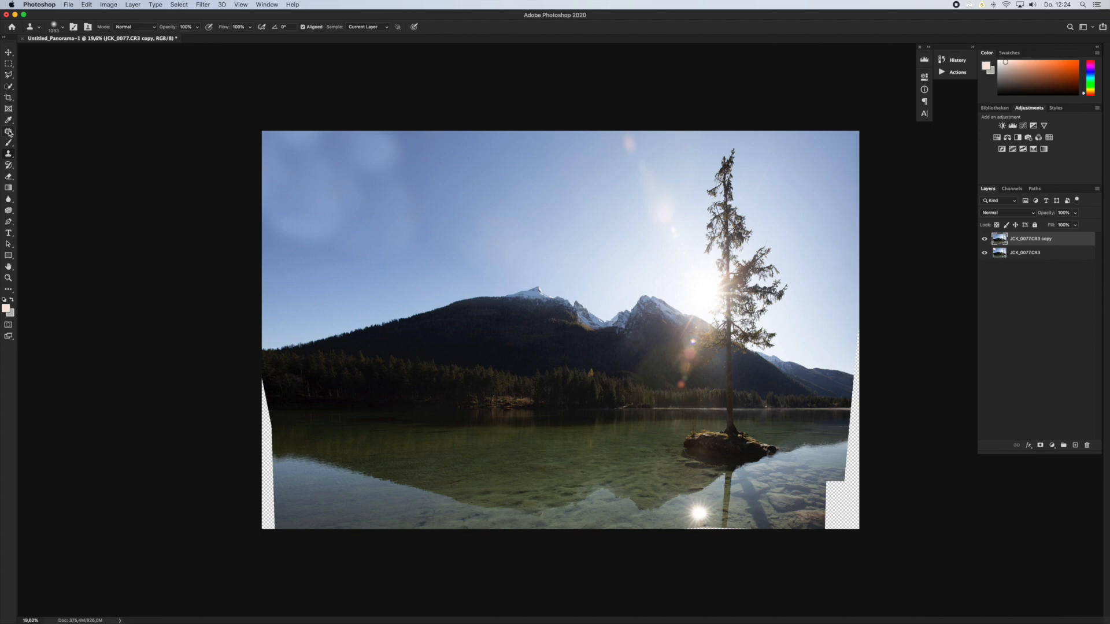
- Smooth the blotchy cloned sky in the photo's upper-left corner by patching it with clean sky, and clear the selection
drag(9, 132, 34, 148)
drag(417, 135, 266, 107)
drag(224, 202, 224, 203)
drag(399, 213, 585, 223)
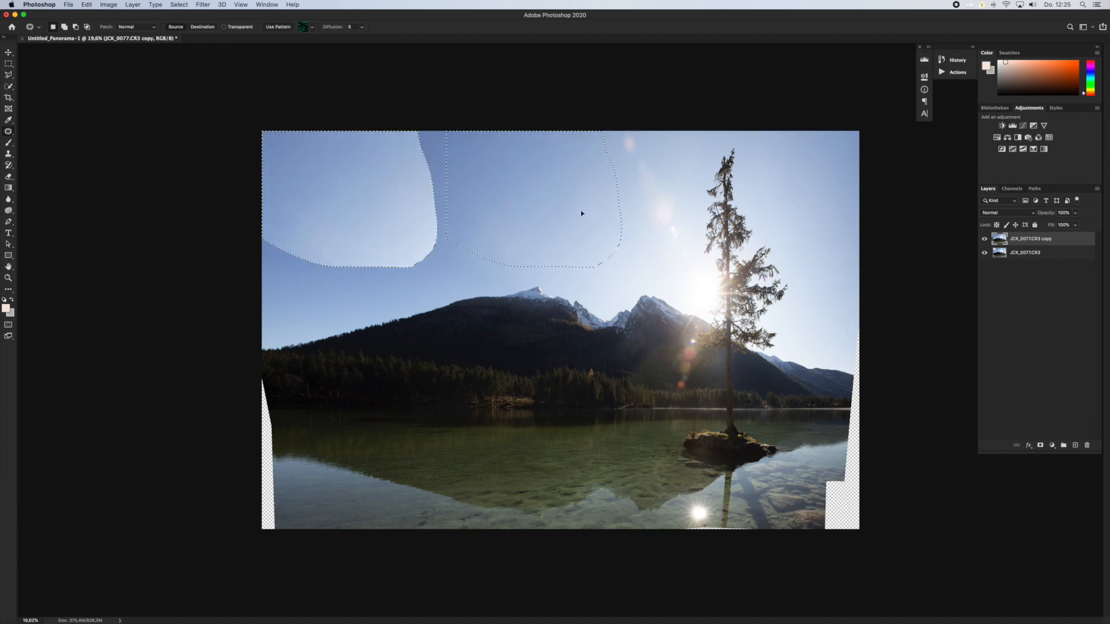
key(ctrl+d)
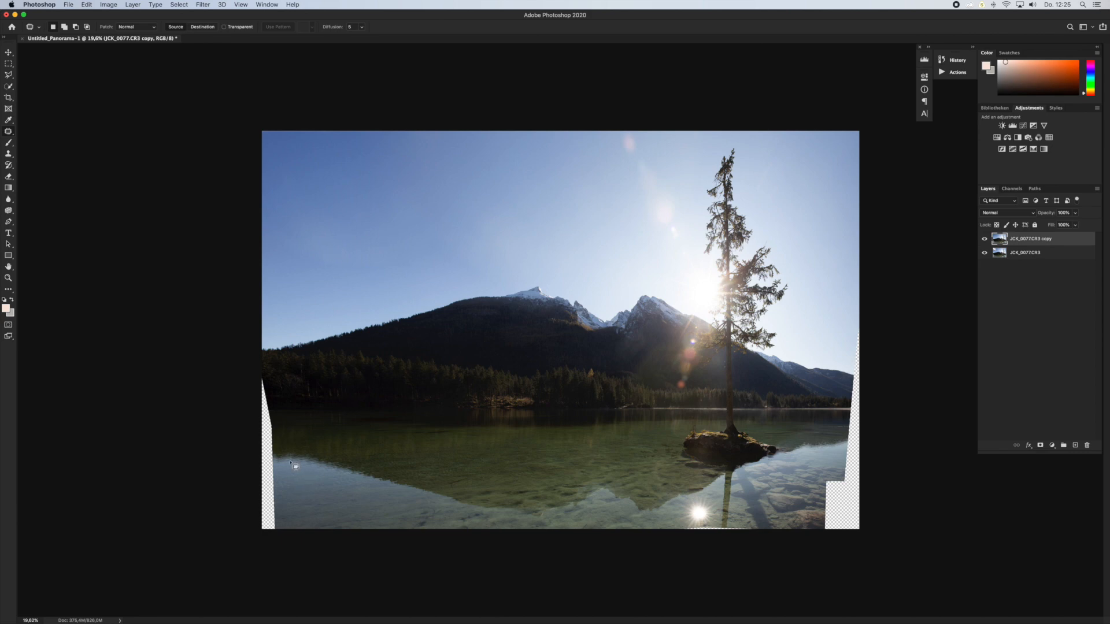
- Clone lake water over the lower part of the transparent strip along the photo's left edge, continuing the reflection line
scroll(309, 487, up, 5)
drag(291, 486, 691, 251)
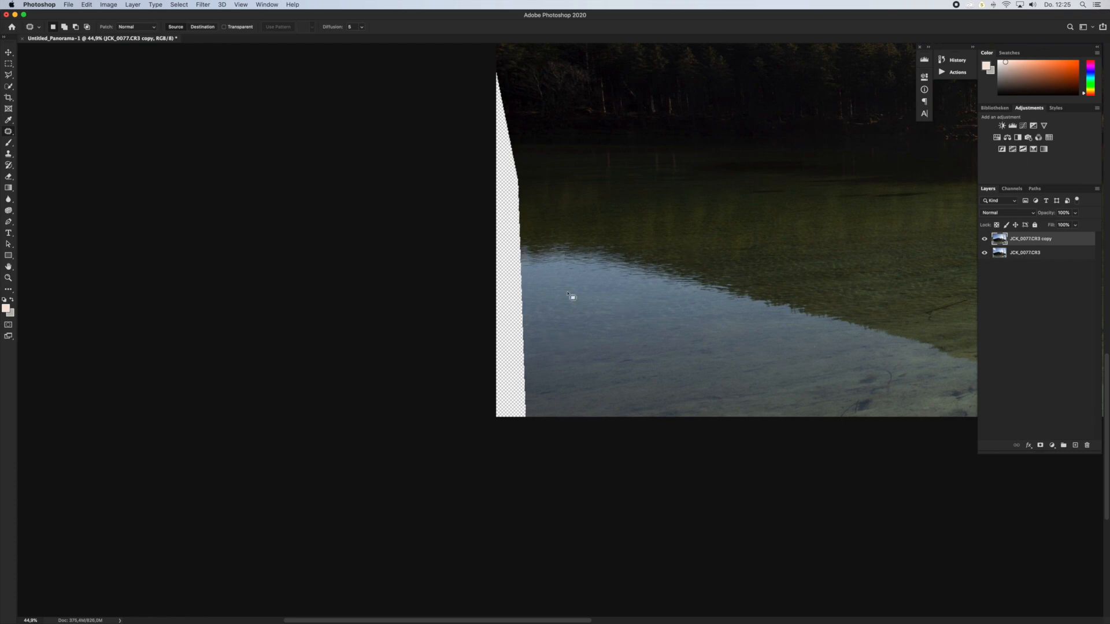
key(s)
drag(634, 253, 556, 254)
scroll(681, 217, up, 3)
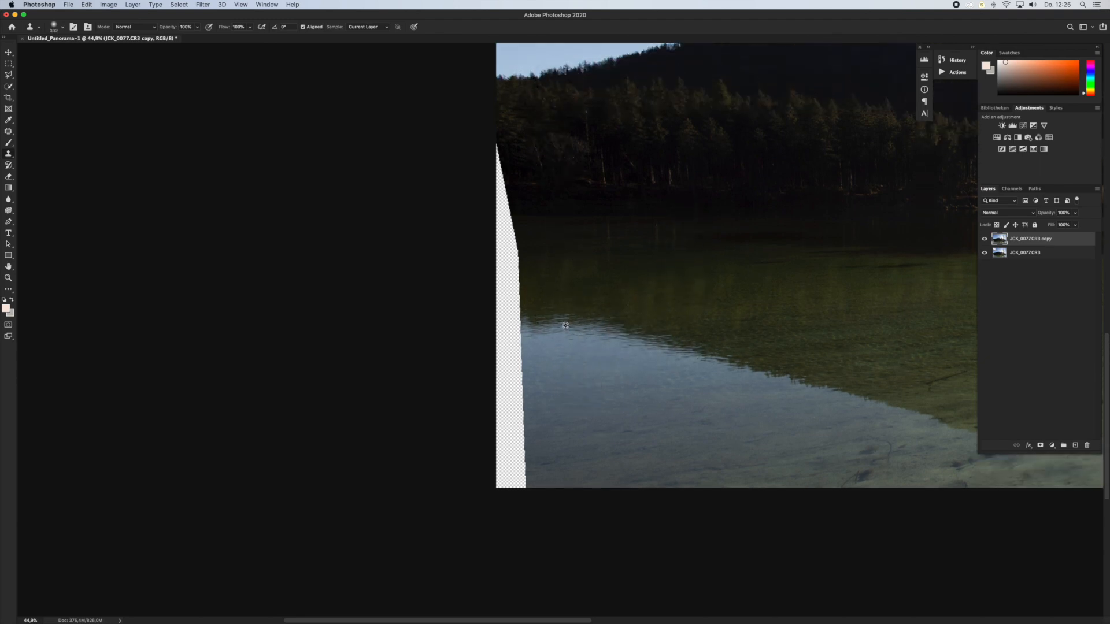
mouse_move(511, 327)
mouse_down()
mouse_move(518, 350)
mouse_move(519, 332)
mouse_move(493, 341)
mouse_move(522, 412)
mouse_move(509, 381)
mouse_move(494, 401)
mouse_move(518, 421)
mouse_move(507, 414)
mouse_move(522, 468)
mouse_move(515, 480)
mouse_move(528, 484)
mouse_move(520, 464)
mouse_move(497, 470)
mouse_move(498, 454)
mouse_move(491, 479)
mouse_move(507, 447)
mouse_up()
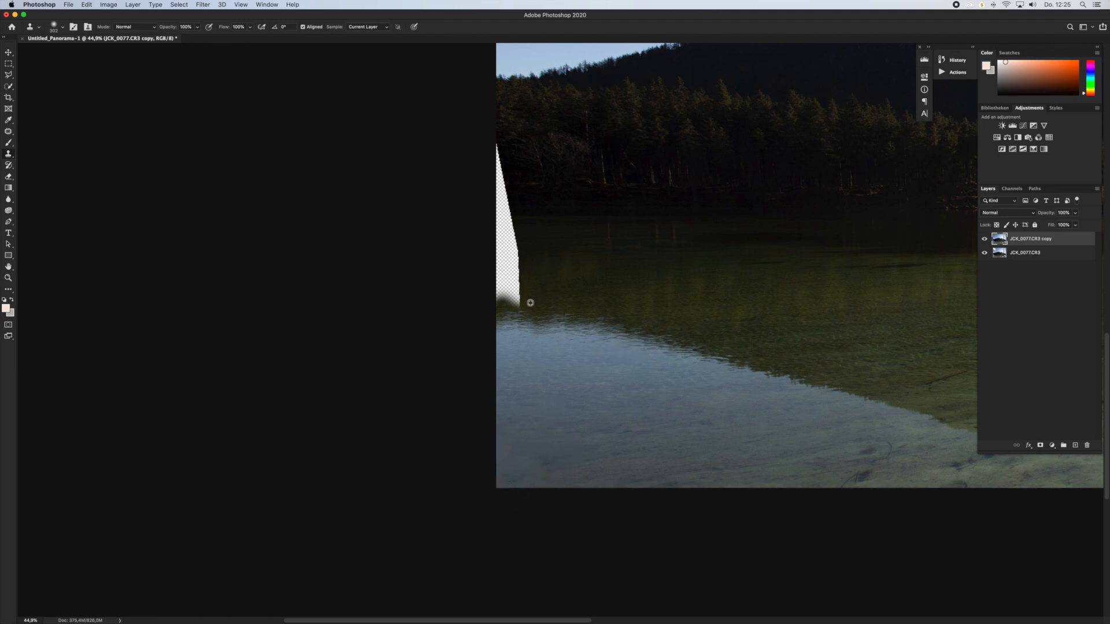
alt+click(548, 304)
mouse_move(513, 300)
mouse_down()
mouse_move(520, 246)
mouse_move(524, 300)
mouse_move(529, 274)
mouse_up()
- Clone the dark shoreline and forest over the remaining transparent wedge on the photo's left edge
alt+click(556, 216)
click(502, 214)
mouse_move(502, 215)
mouse_down()
mouse_move(505, 278)
mouse_move(504, 233)
mouse_move(492, 234)
mouse_move(512, 277)
mouse_move(501, 291)
mouse_move(509, 242)
mouse_move(503, 296)
mouse_move(505, 199)
mouse_up()
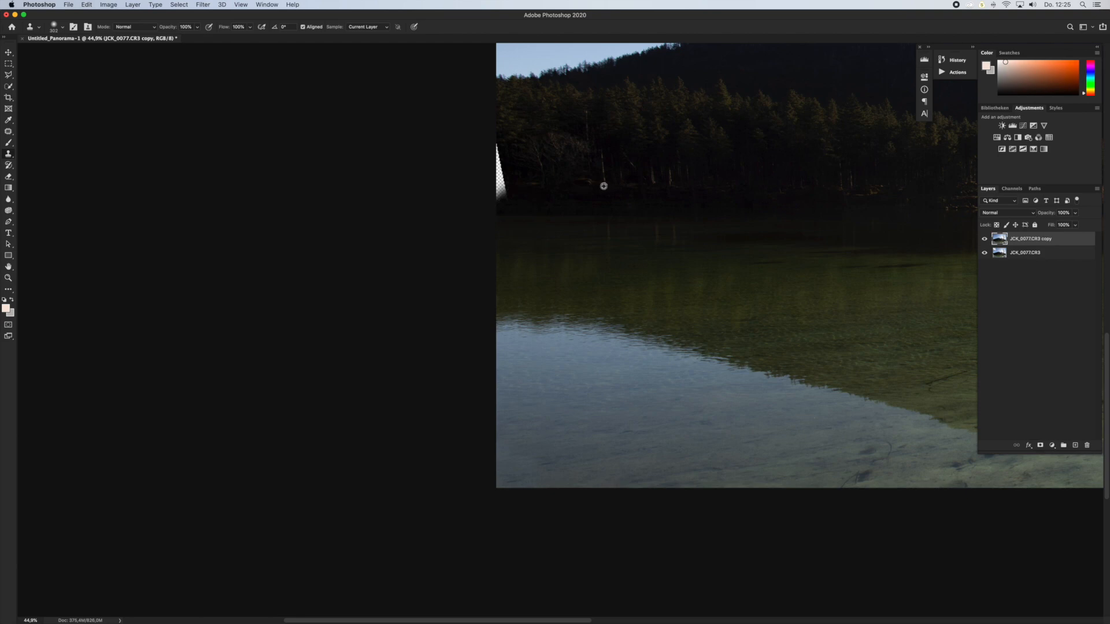
alt+click(523, 184)
mouse_move(505, 183)
mouse_down()
mouse_move(503, 193)
mouse_move(508, 166)
mouse_move(483, 137)
mouse_move(494, 153)
mouse_up()
- Retouch the cloned forest at the photo's left edge with tree detail sampled farther along the shore, and show the whole image
scroll(677, 340, down, 10)
scroll(405, 362, up, 2)
scroll(405, 362, up, 10)
drag(250, 436, 1003, 249)
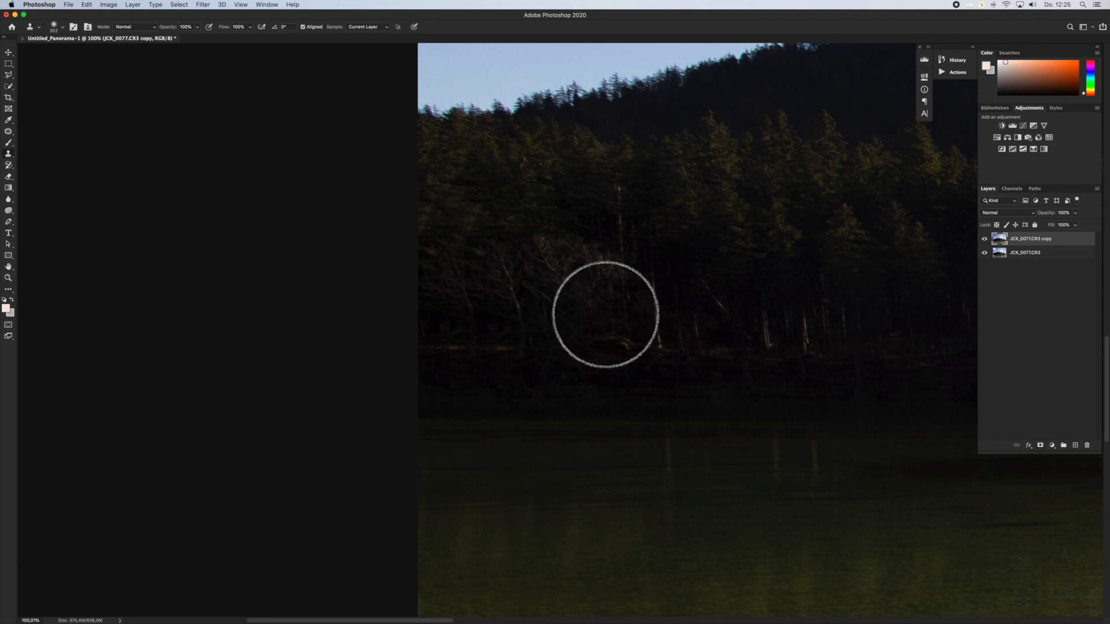
alt+click(689, 287)
drag(458, 266, 467, 314)
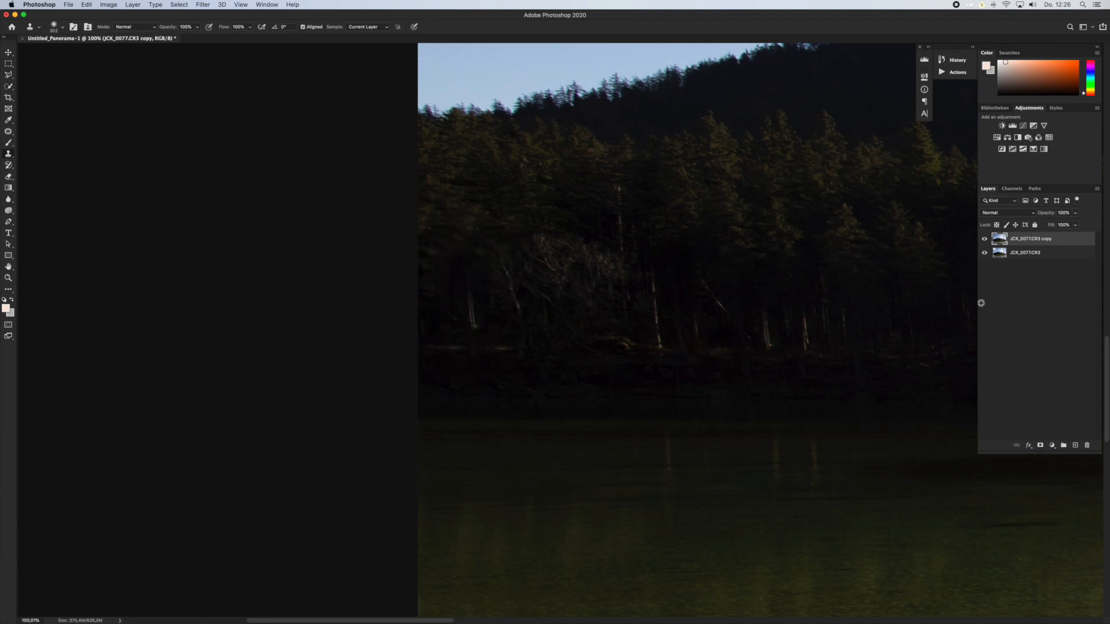
drag(800, 312, 600, 318)
alt+click(880, 314)
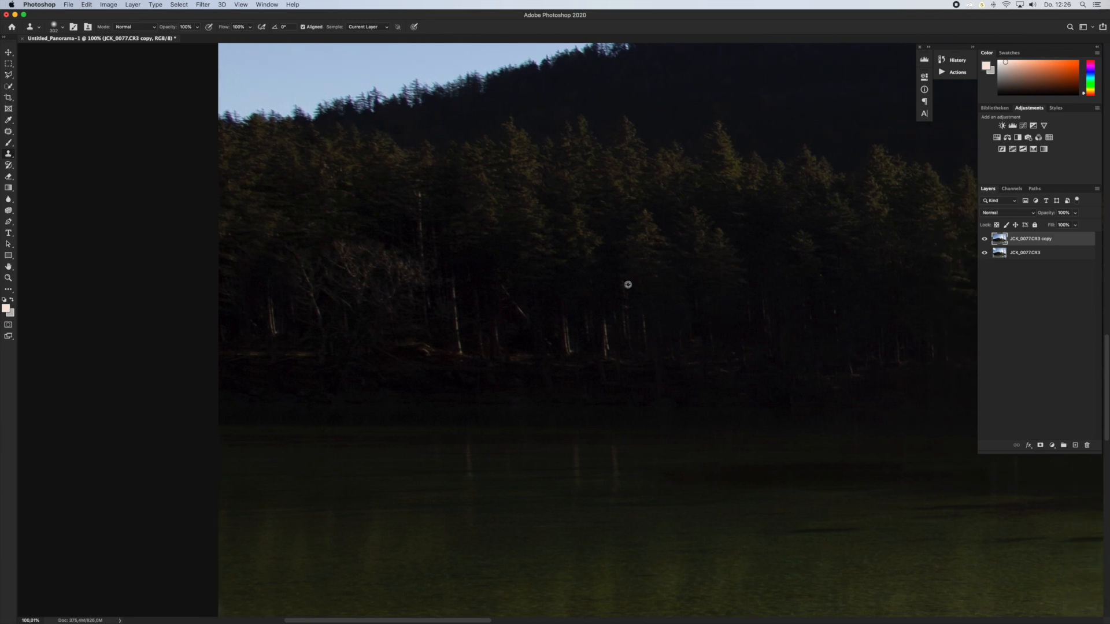
drag(234, 271, 231, 269)
key(super+0)
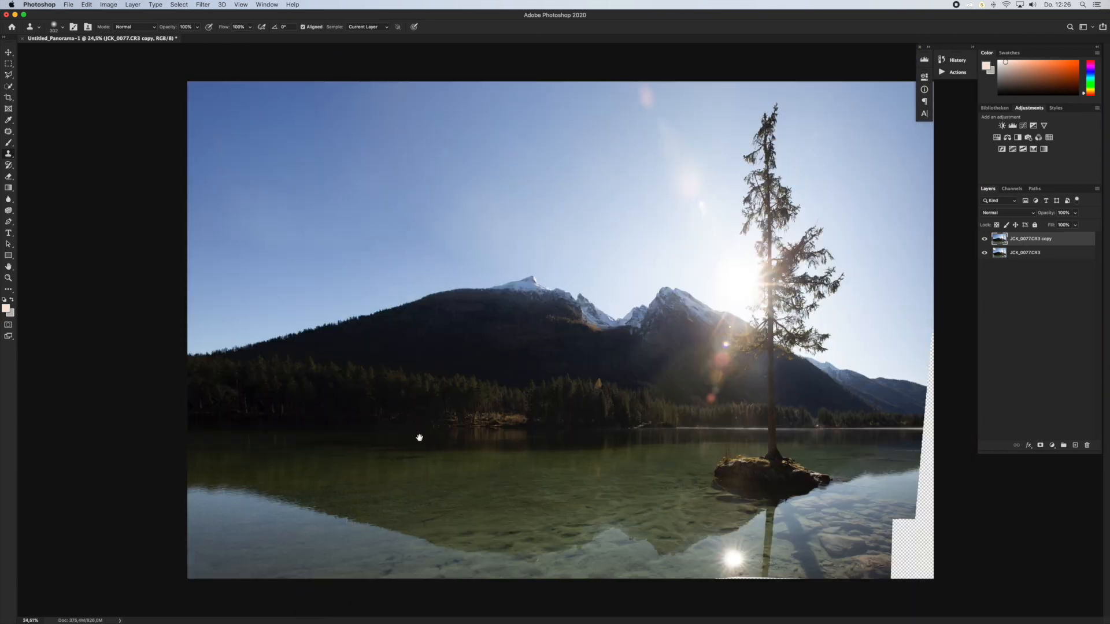
- Clone the tree trunk's reflection downward to cover the transparent gap beneath it on the photo's bottom edge
scroll(790, 558, up, 8)
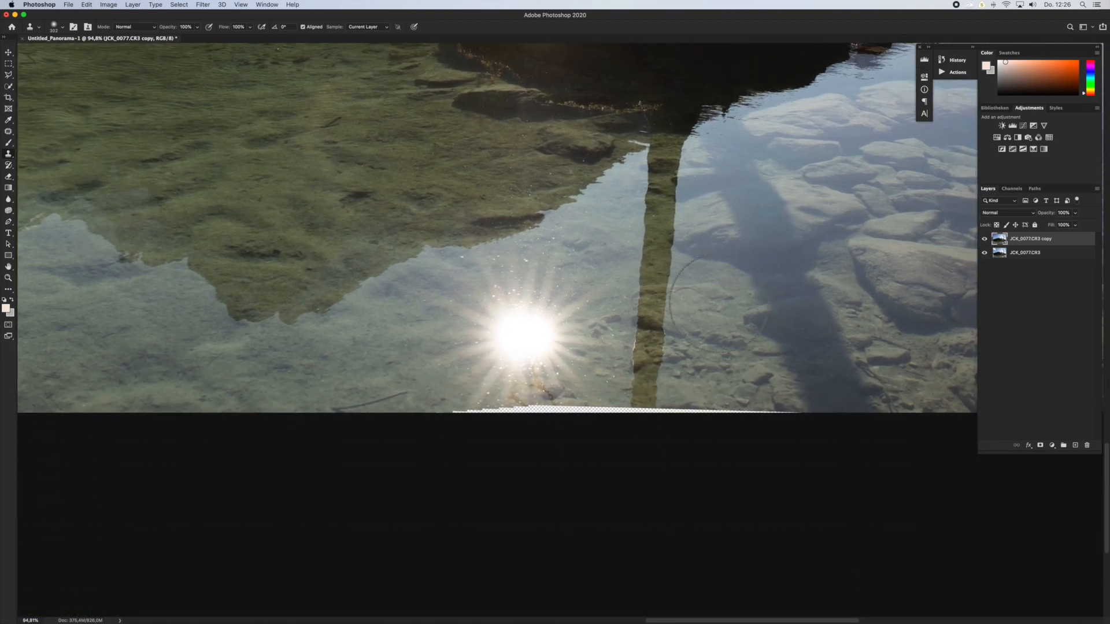
alt+click(660, 374)
drag(653, 414, 644, 414)
alt+click(636, 356)
click(628, 409)
- Clone lakebed texture over the transparent gap below the sun's reflection on the photo's bottom edge, up to the trunk reflection
alt+click(482, 397)
mouse_move(502, 379)
mouse_down()
mouse_move(456, 380)
mouse_move(497, 381)
mouse_up()
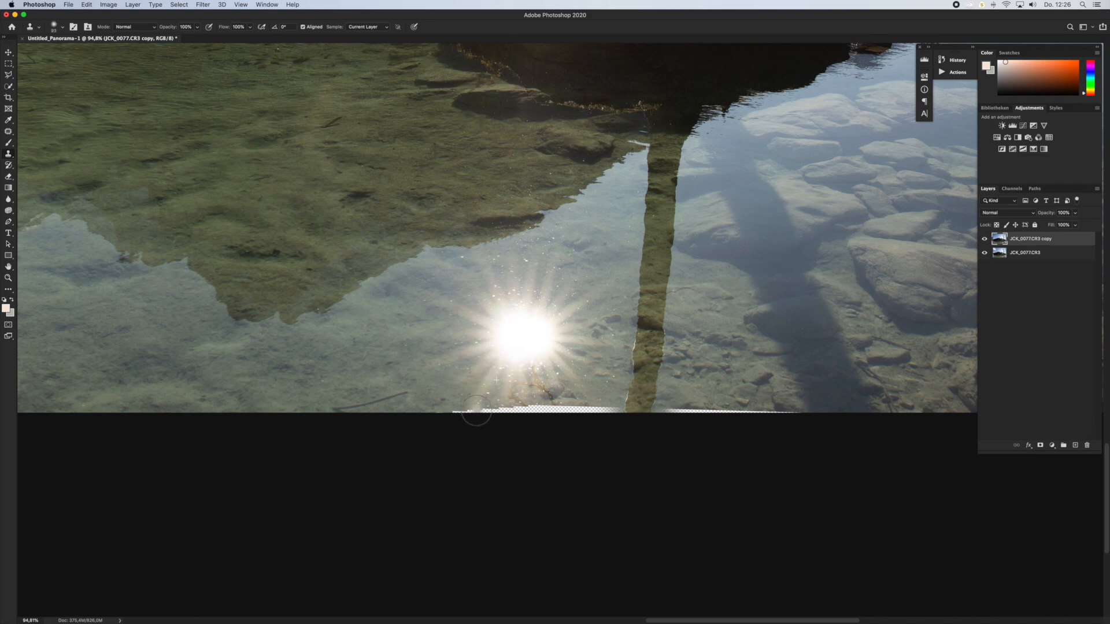
drag(465, 412, 512, 407)
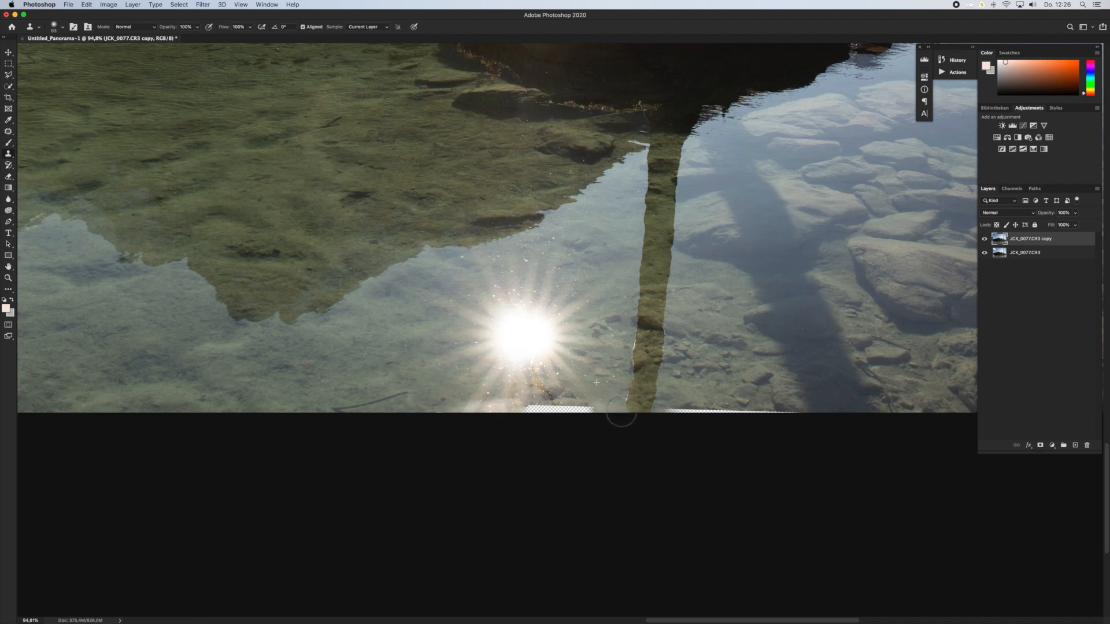
drag(581, 411, 530, 406)
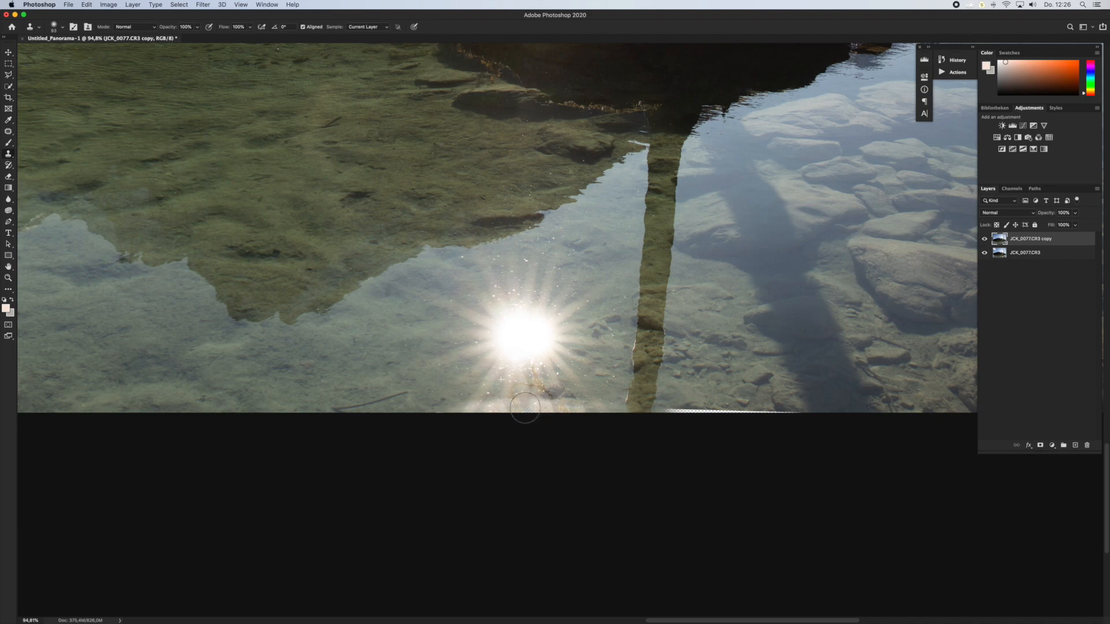
- Clone lakebed over the thin transparent strip beyond the trunk reflection and stones over the transparent block in the photo's bottom-right corner
drag(661, 415, 764, 417)
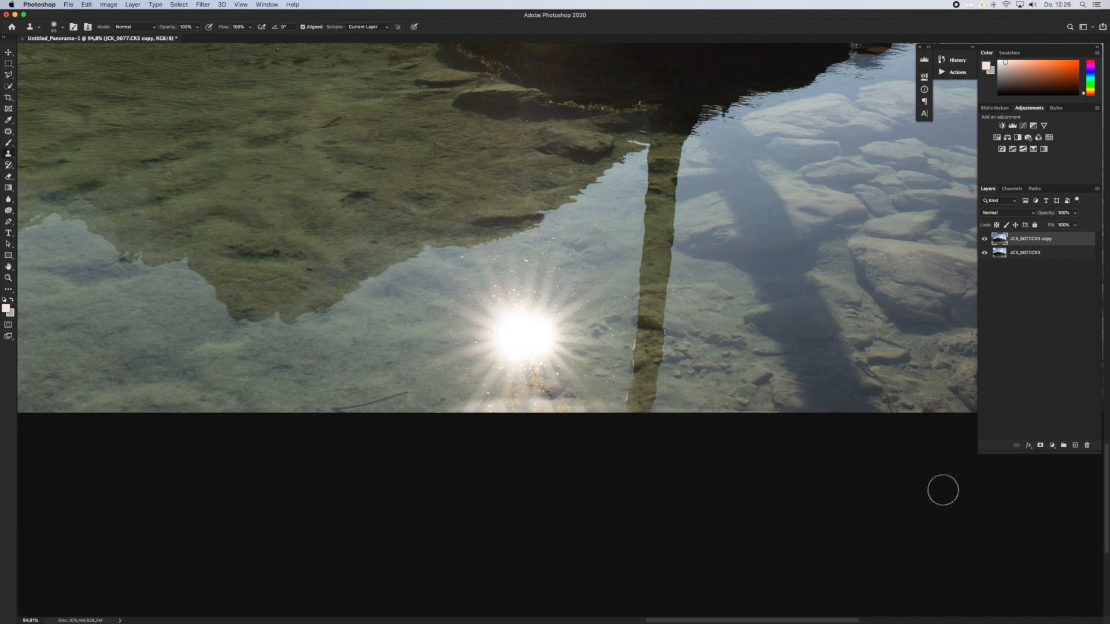
drag(909, 312, 245, 394)
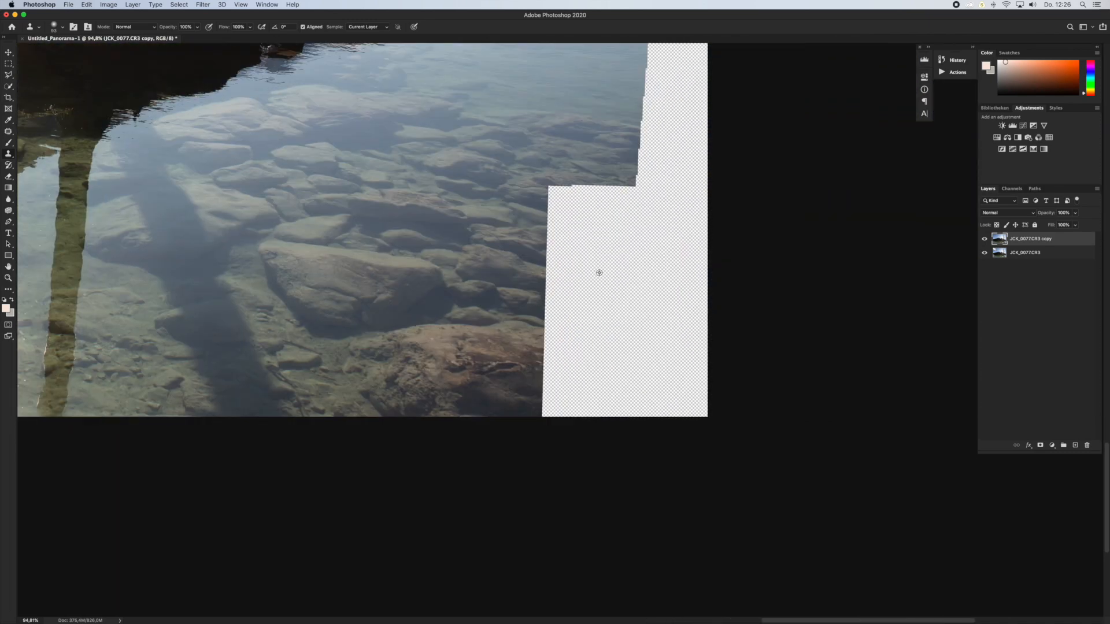
scroll(599, 273, down, 5)
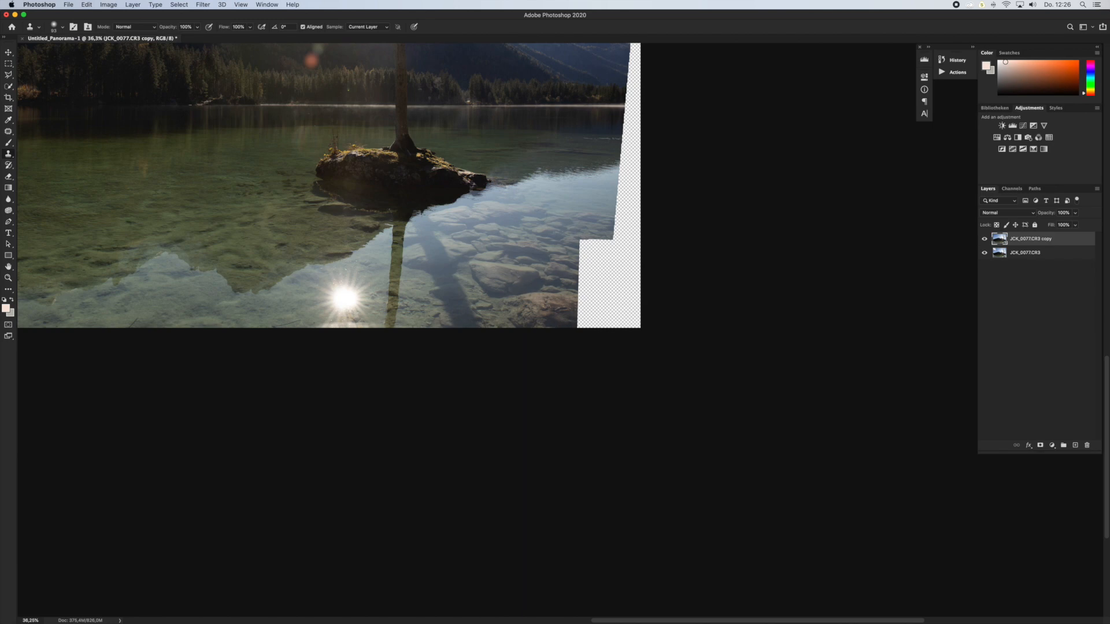
drag(541, 229, 557, 223)
mouse_move(617, 214)
mouse_down()
mouse_move(582, 242)
mouse_move(578, 320)
mouse_move(574, 256)
mouse_move(581, 247)
mouse_move(586, 328)
mouse_move(575, 324)
mouse_move(596, 251)
mouse_move(584, 341)
mouse_move(612, 296)
mouse_move(607, 237)
mouse_move(595, 316)
mouse_move(602, 238)
mouse_move(597, 319)
mouse_move(620, 245)
mouse_move(607, 340)
mouse_move(632, 271)
mouse_move(607, 332)
mouse_move(645, 318)
mouse_move(634, 275)
mouse_move(630, 299)
mouse_move(608, 209)
mouse_up()
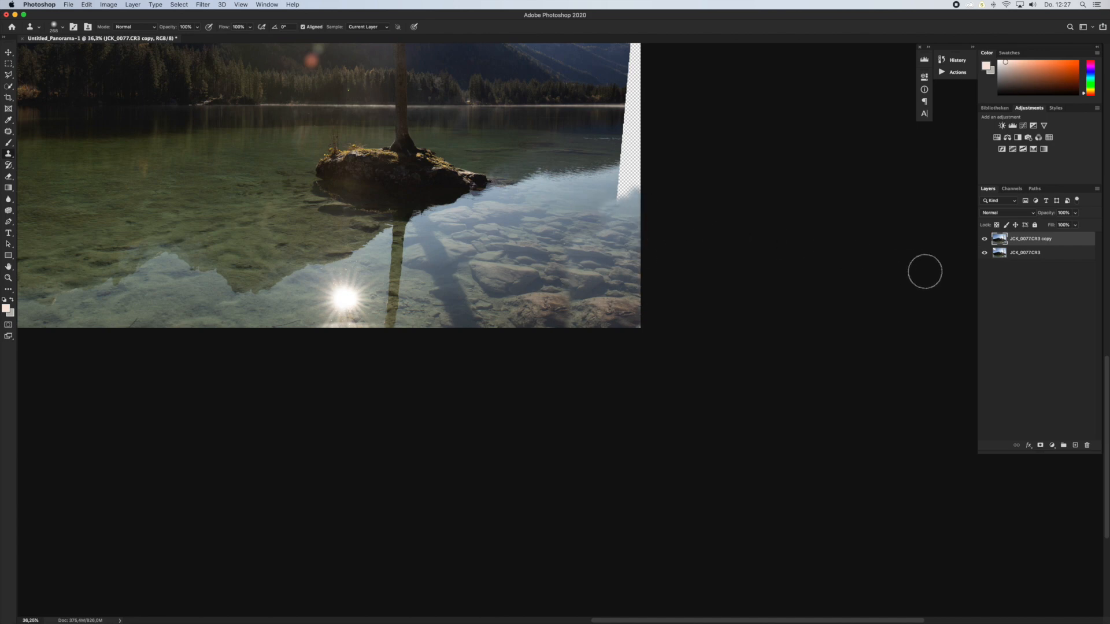
- Set the Clone Stamp opacity to 51% and blend sampled lakebed over the repeated stones near the photo's right edge
scroll(611, 277, down, 8)
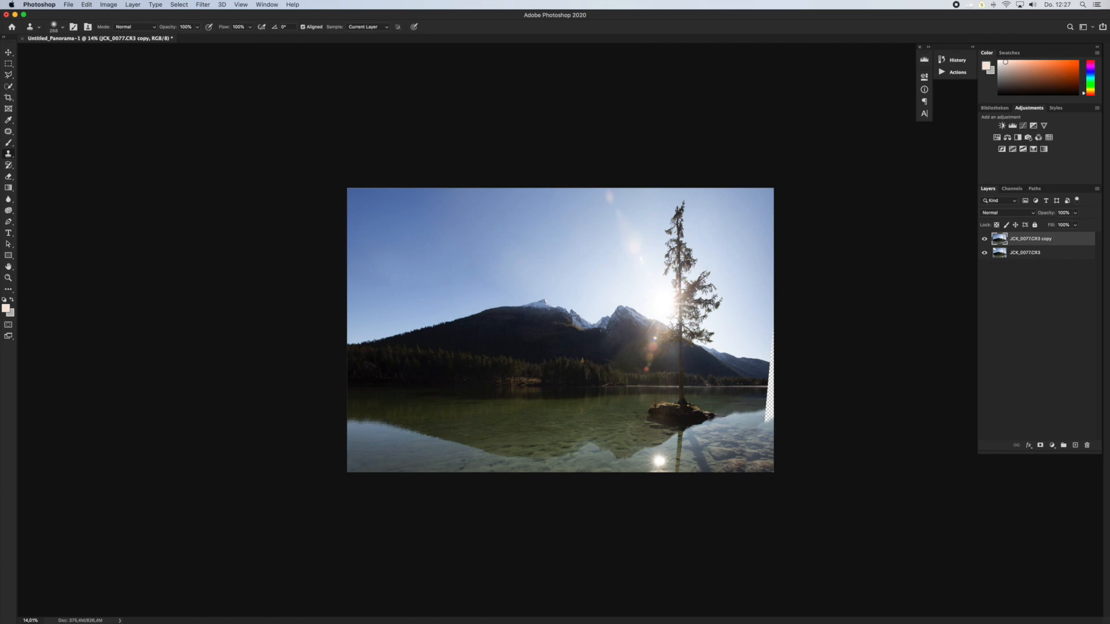
scroll(759, 463, up, 10)
mouse_move(892, 522)
mouse_down()
mouse_move(751, 412)
mouse_move(730, 412)
mouse_up()
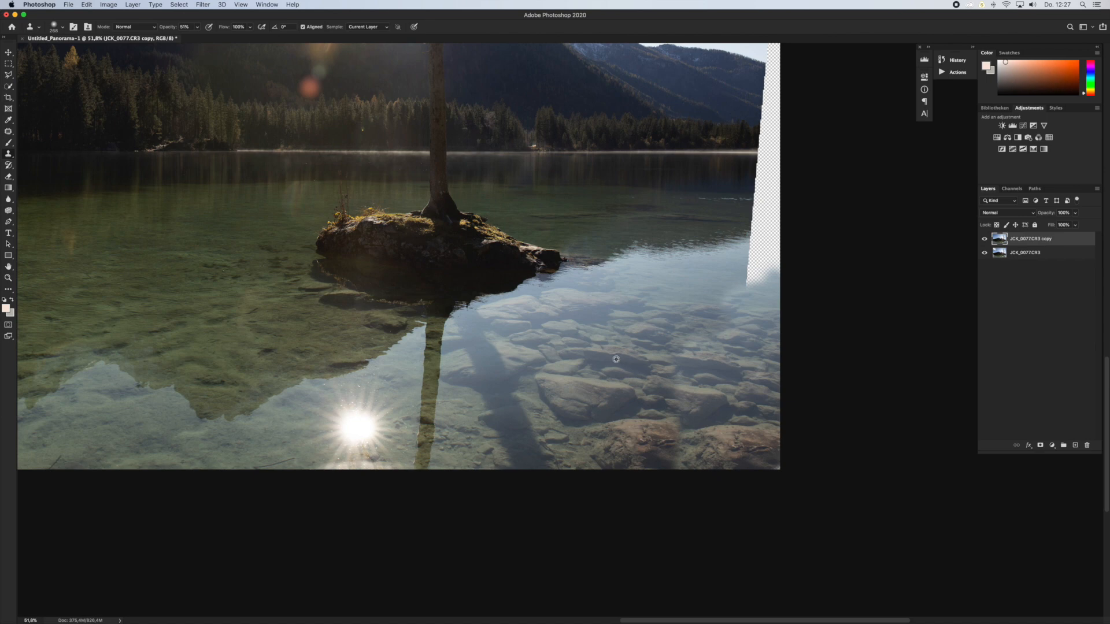
alt+click(614, 336)
drag(727, 365, 695, 375)
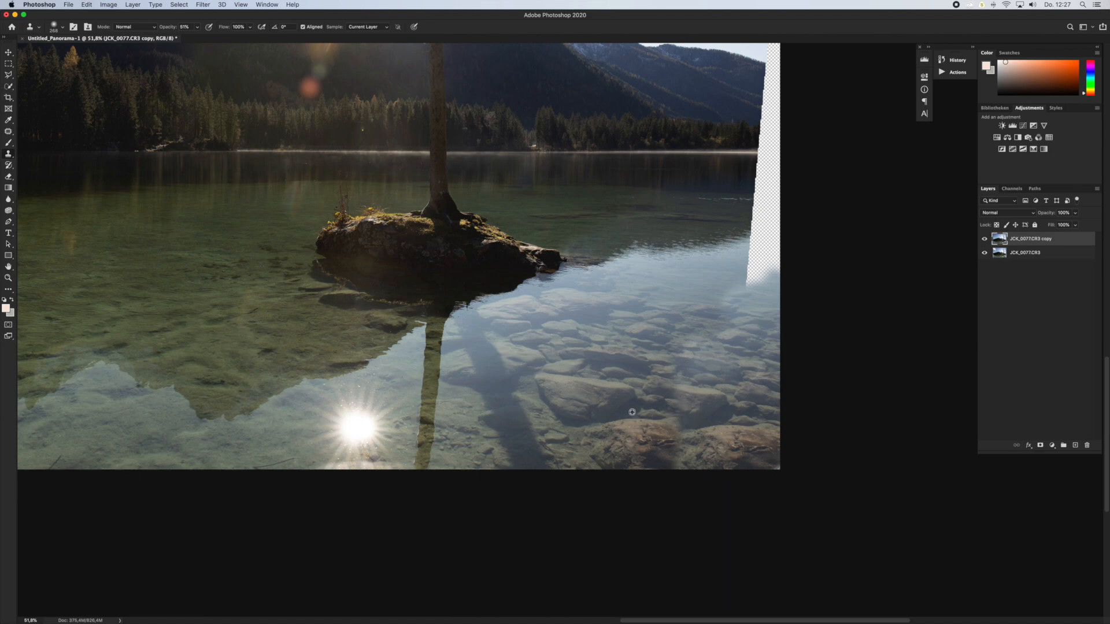
alt+click(597, 323)
mouse_move(668, 446)
mouse_down()
mouse_move(646, 453)
mouse_move(669, 449)
mouse_move(651, 462)
mouse_move(700, 464)
mouse_up()
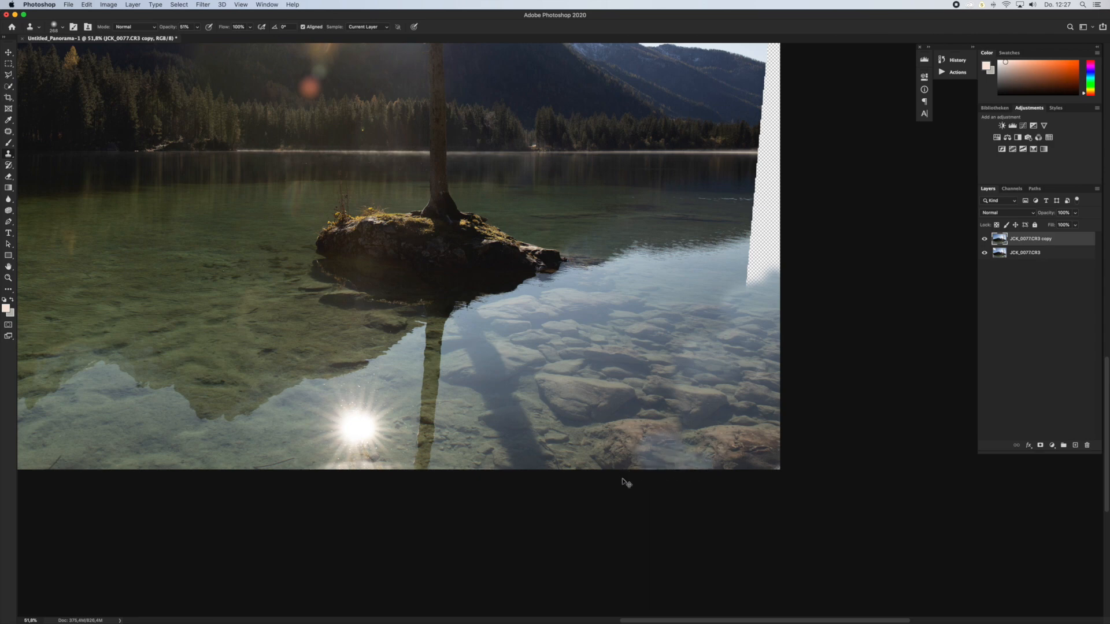
key(super+z)
- Break up the repeated brown rocks in the photo's bottom-right corner by cloning neighbouring lakebed texture over them
alt+click(587, 441)
drag(662, 445, 649, 449)
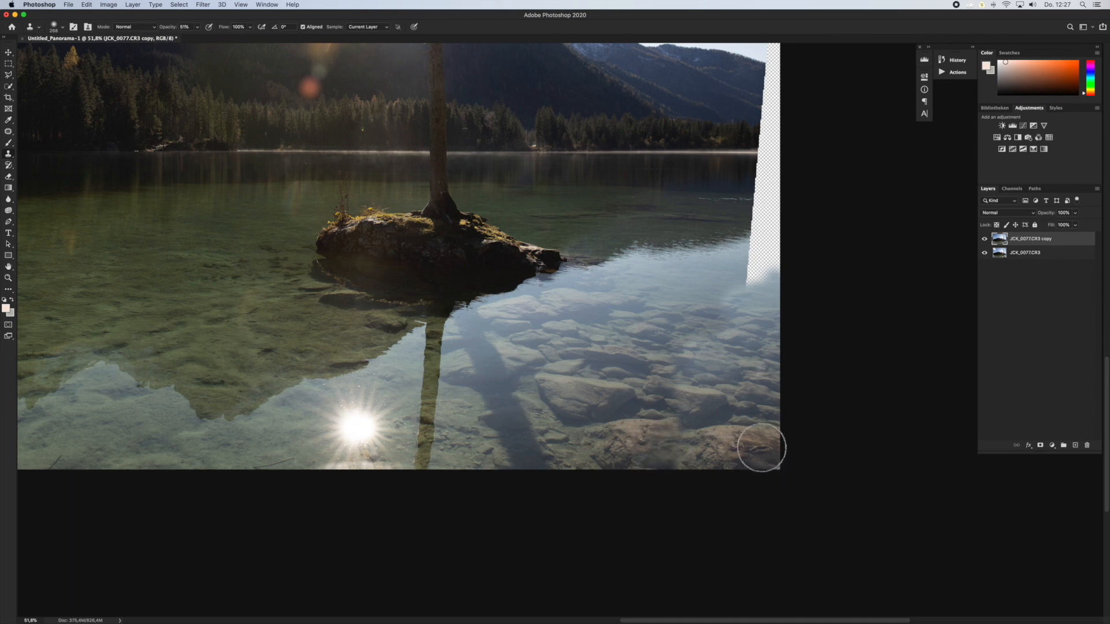
mouse_move(759, 452)
mouse_down()
mouse_move(783, 453)
mouse_move(720, 463)
mouse_up()
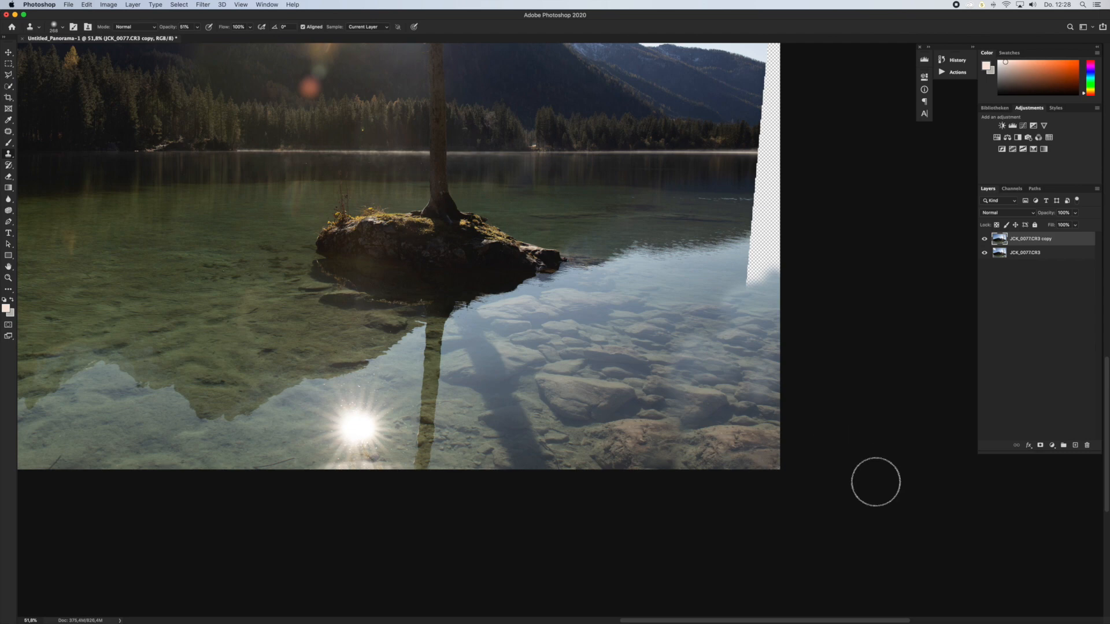
- Return the Clone Stamp opacity to 100% and clone the water's reflection edge over the lower end of the transparent wedge on the photo's right edge
scroll(746, 346, down, 1)
scroll(723, 340, down, 5)
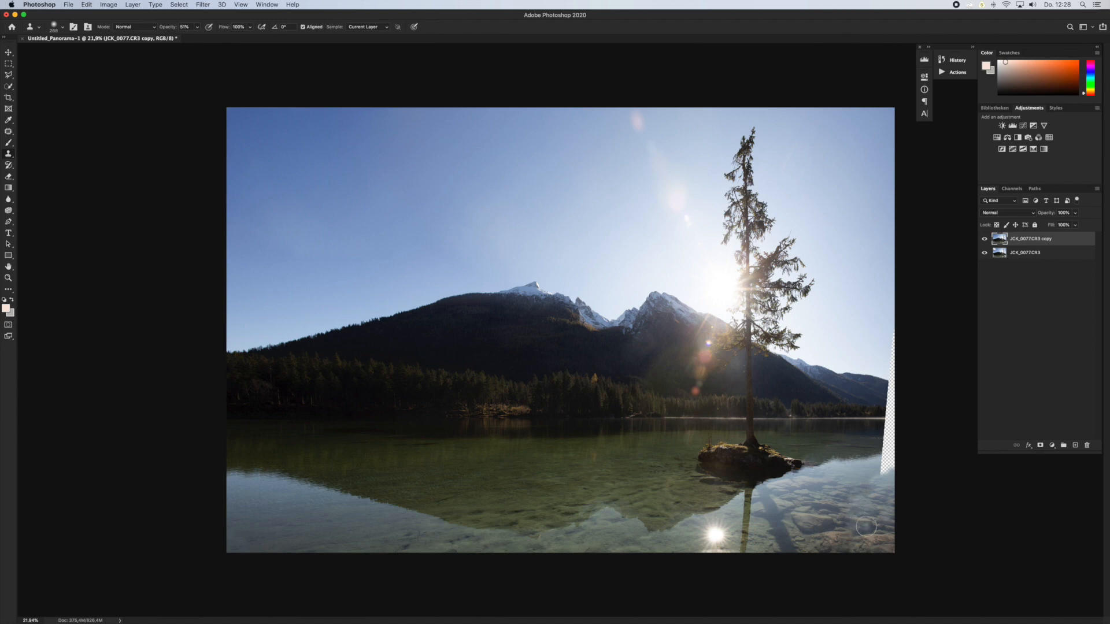
scroll(868, 526, up, 2)
drag(926, 545, 629, 333)
scroll(640, 369, up, 2)
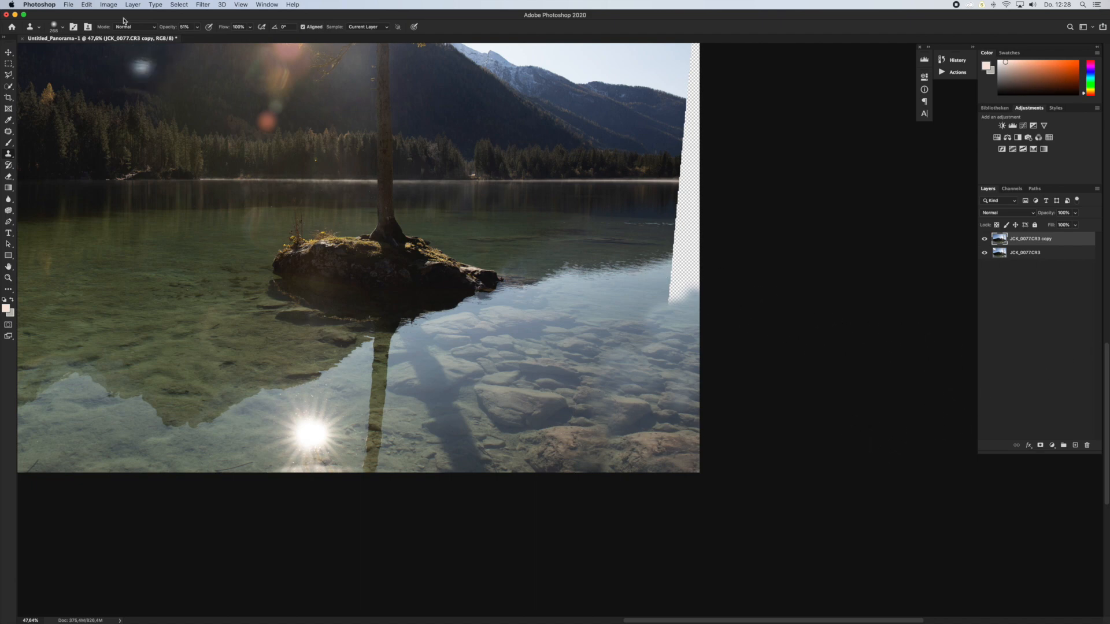
drag(163, 28, 361, 32)
alt+click(631, 274)
mouse_move(671, 260)
mouse_down()
mouse_move(709, 277)
mouse_move(672, 278)
mouse_move(687, 272)
mouse_move(668, 282)
mouse_move(688, 295)
mouse_move(662, 295)
mouse_up()
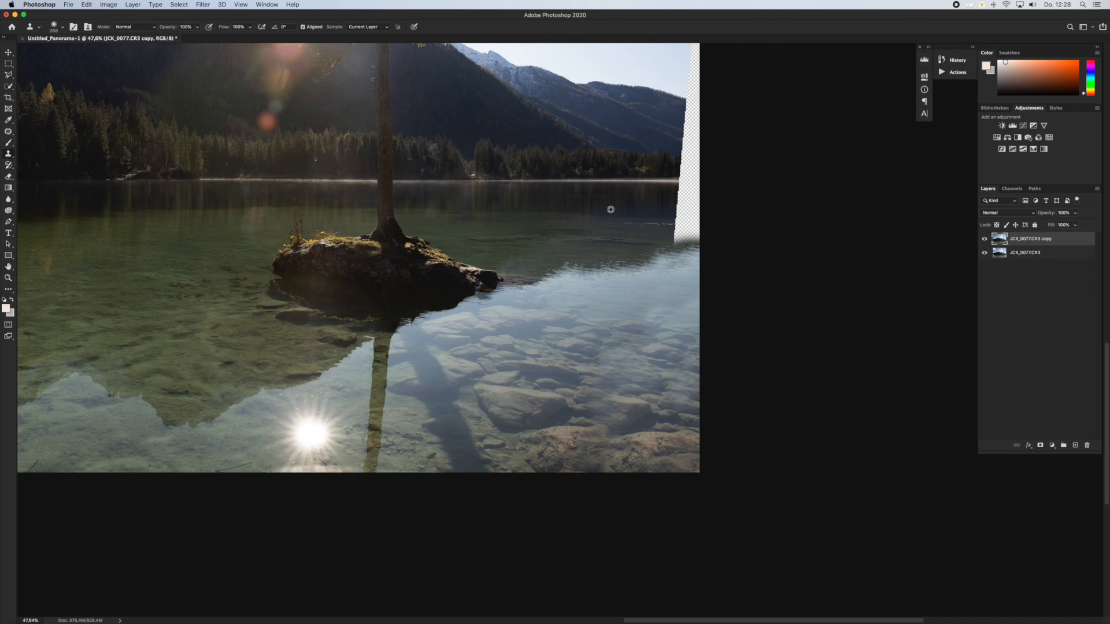
- Clone the dark water, shoreline, forest, mountain ridge and sky over the rest of the transparent wedge on the photo's right edge
mouse_move(696, 222)
mouse_down()
mouse_move(697, 219)
mouse_move(669, 220)
mouse_move(672, 239)
mouse_move(697, 238)
mouse_move(671, 205)
mouse_up()
alt+click(649, 181)
scroll(699, 181, up, 2)
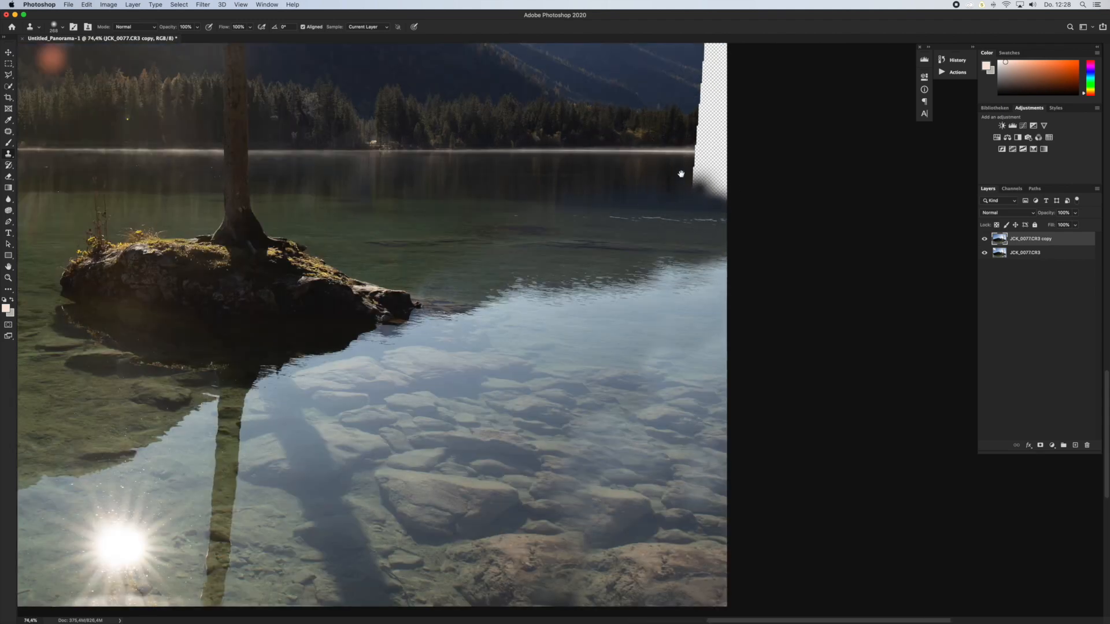
scroll(684, 169, up, 2)
alt+click(617, 307)
mouse_move(665, 306)
mouse_down()
mouse_move(686, 310)
mouse_move(641, 324)
mouse_move(693, 346)
mouse_move(669, 297)
mouse_move(674, 267)
mouse_move(694, 262)
mouse_move(702, 274)
mouse_move(665, 255)
mouse_up()
drag(676, 173, 688, 174)
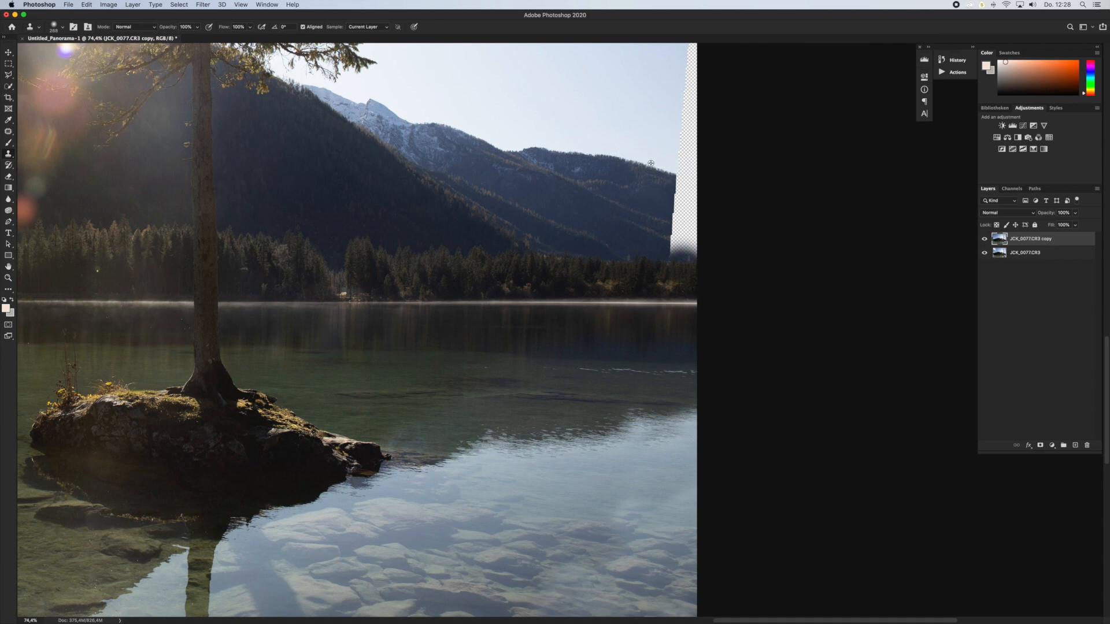
alt+click(646, 165)
mouse_move(685, 176)
mouse_down()
mouse_move(673, 223)
mouse_move(684, 253)
mouse_move(679, 237)
mouse_move(681, 248)
mouse_move(695, 219)
mouse_move(699, 27)
mouse_up()
- Show the whole image and compare the retouch with the original by hiding and reshowing the retouched layer
scroll(692, 163, down, 5)
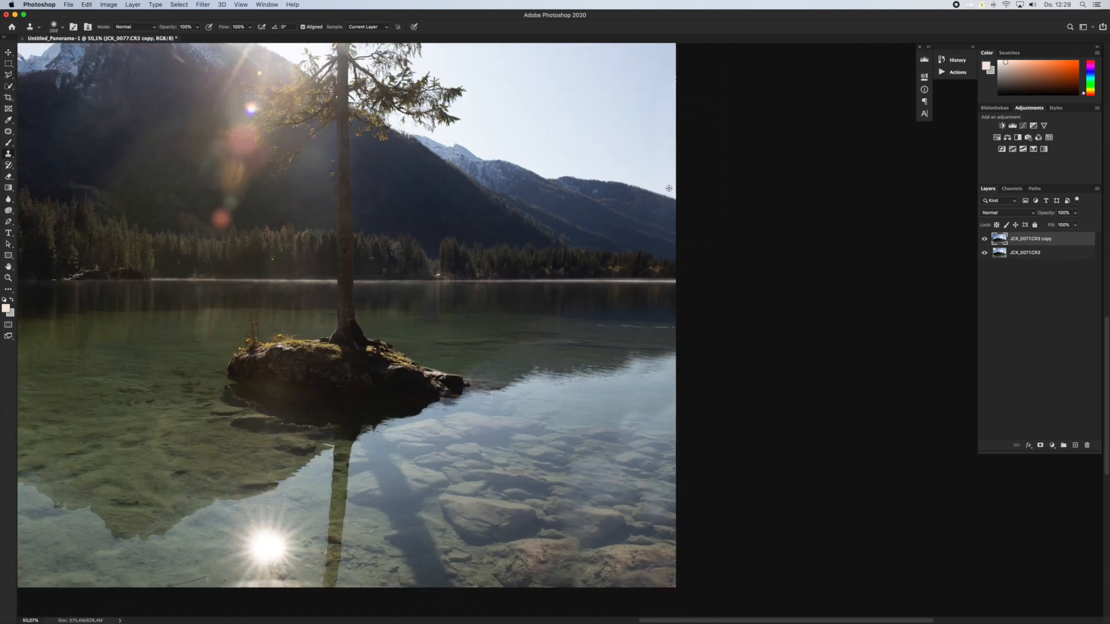
scroll(669, 200, down, 3)
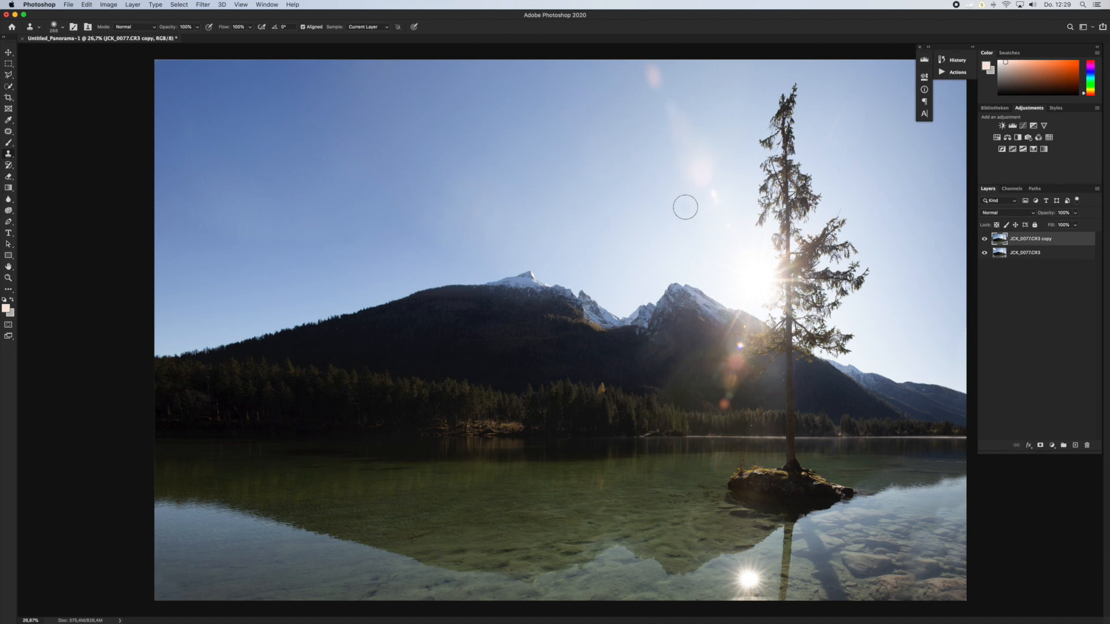
scroll(683, 208, down, 2)
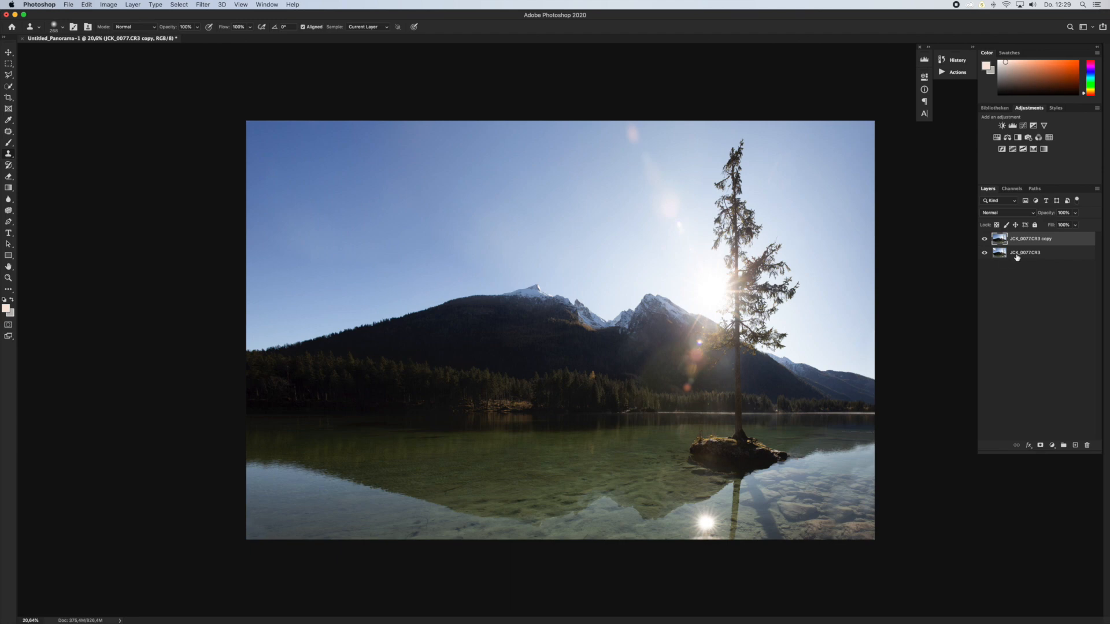
click(985, 240)
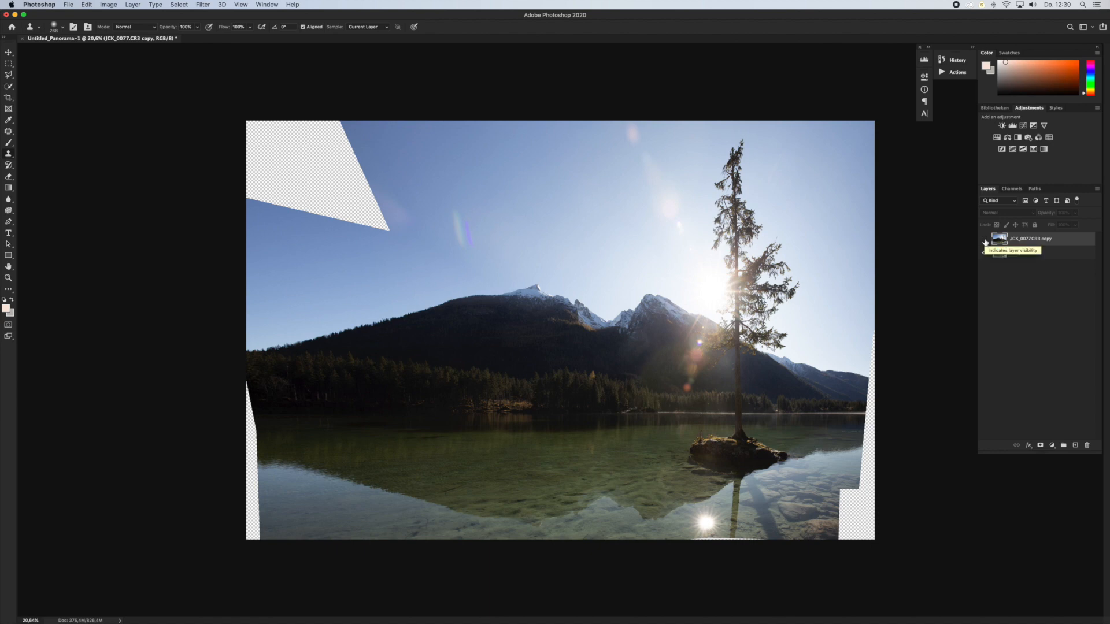
click(985, 240)
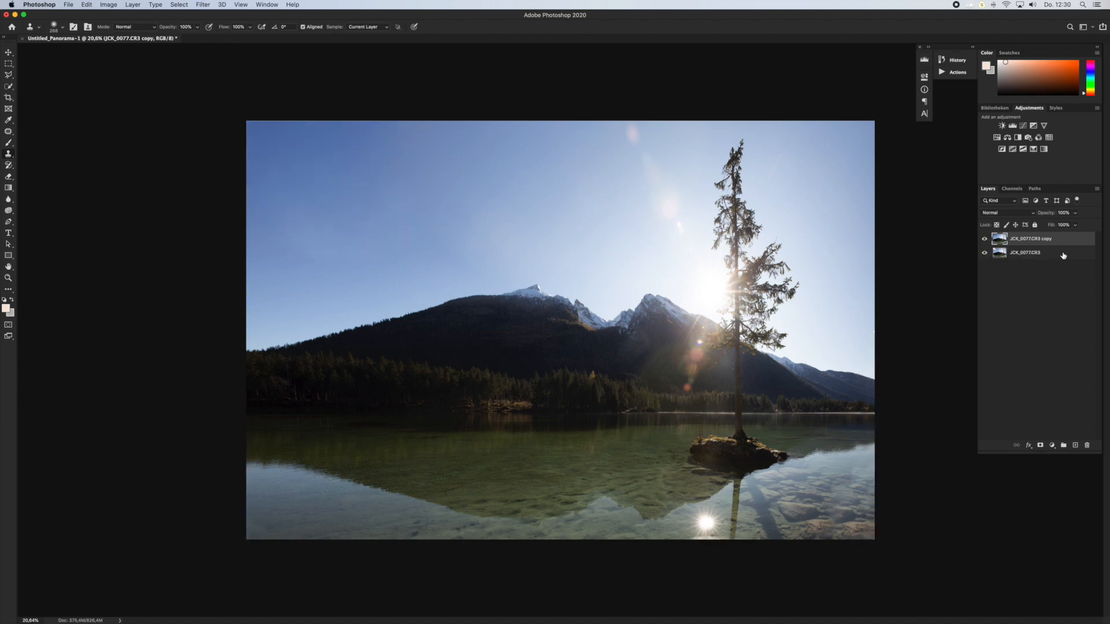
- Merge the retouched layer with the original below it and duplicate the merged layer
key(super+e)
key(super+j)
- Apply the Camera Raw Filter to the duplicate with Temperature -23, Texture +35 and slightly raised Clarity
click(203, 5)
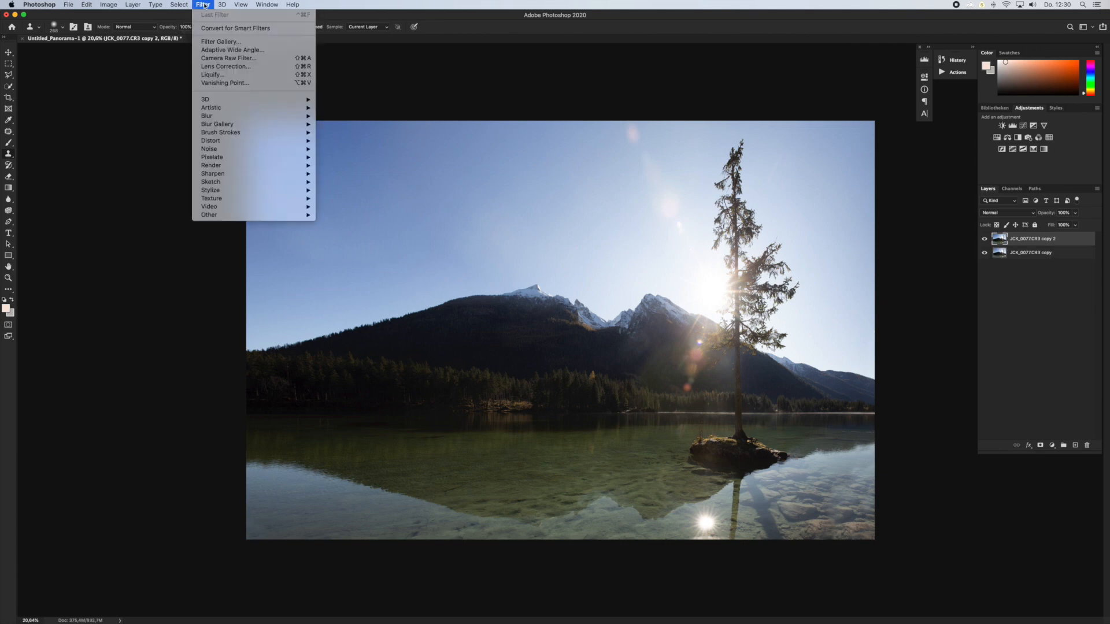
click(216, 59)
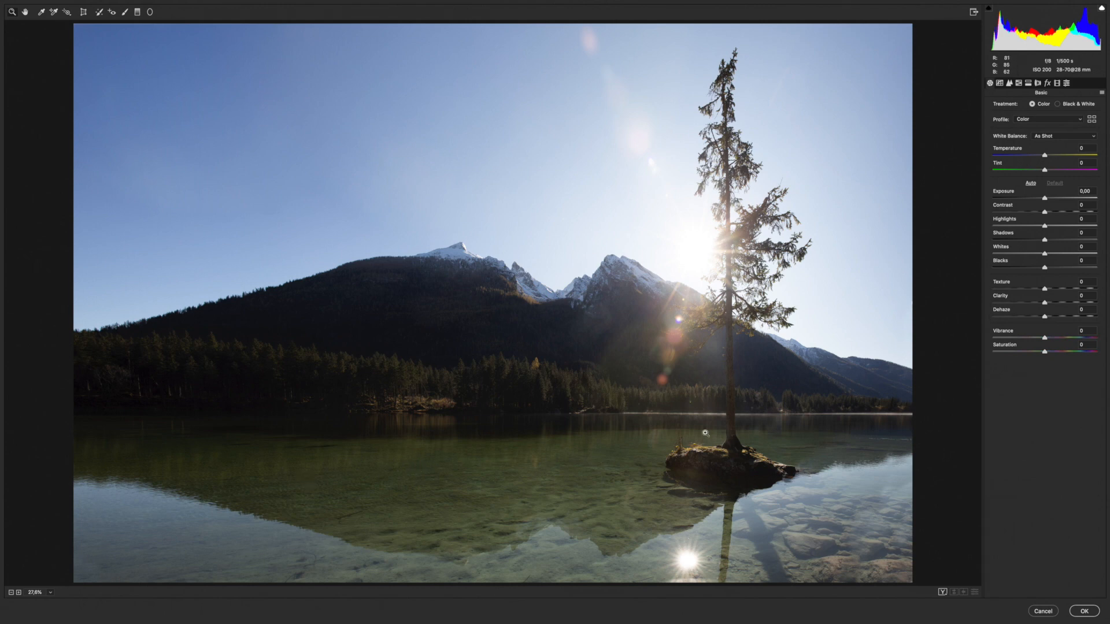
drag(1046, 160, 1034, 160)
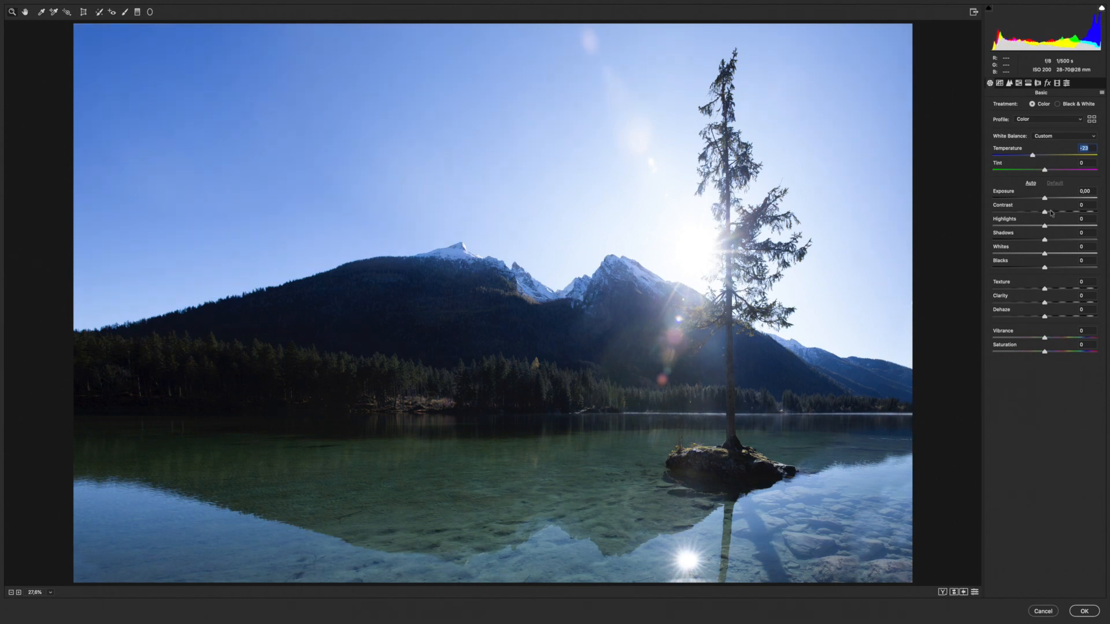
click(1045, 288)
drag(1044, 289, 1054, 290)
drag(1051, 302, 1055, 302)
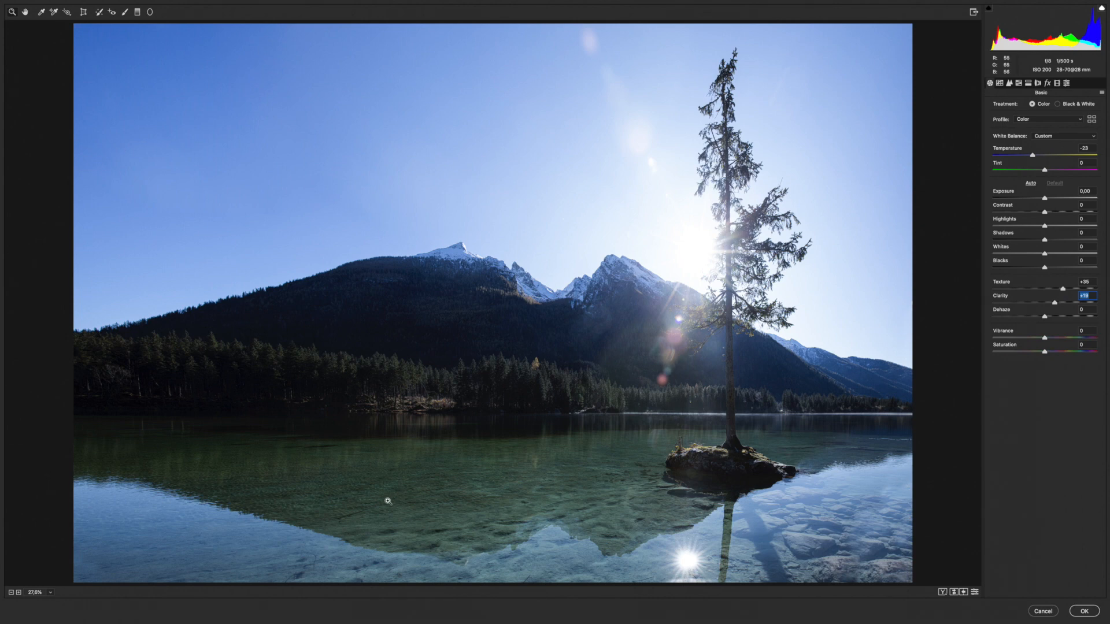
click(1082, 612)
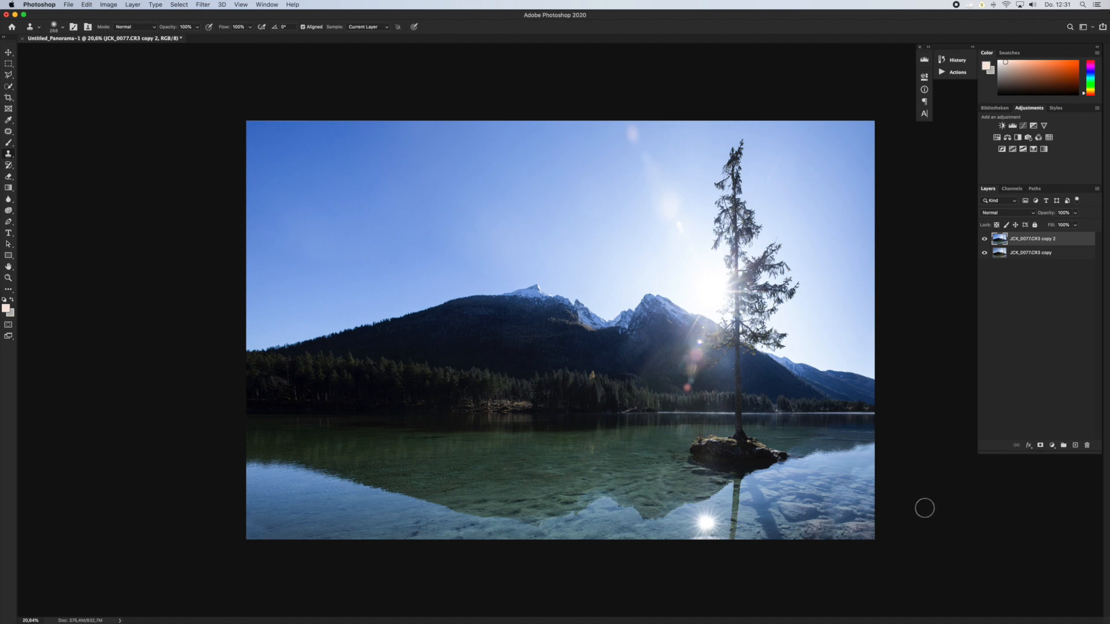
- Hide the filtered layer with an inverted layer mask and brush white over the lake to reveal the cooler water
click(1040, 446)
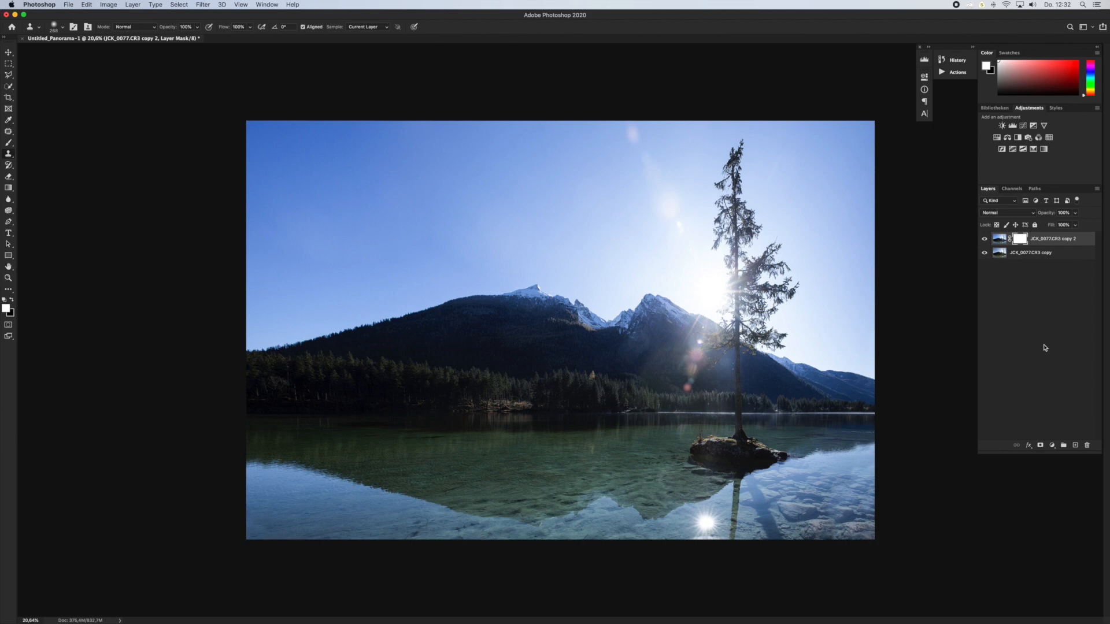
key(super+i)
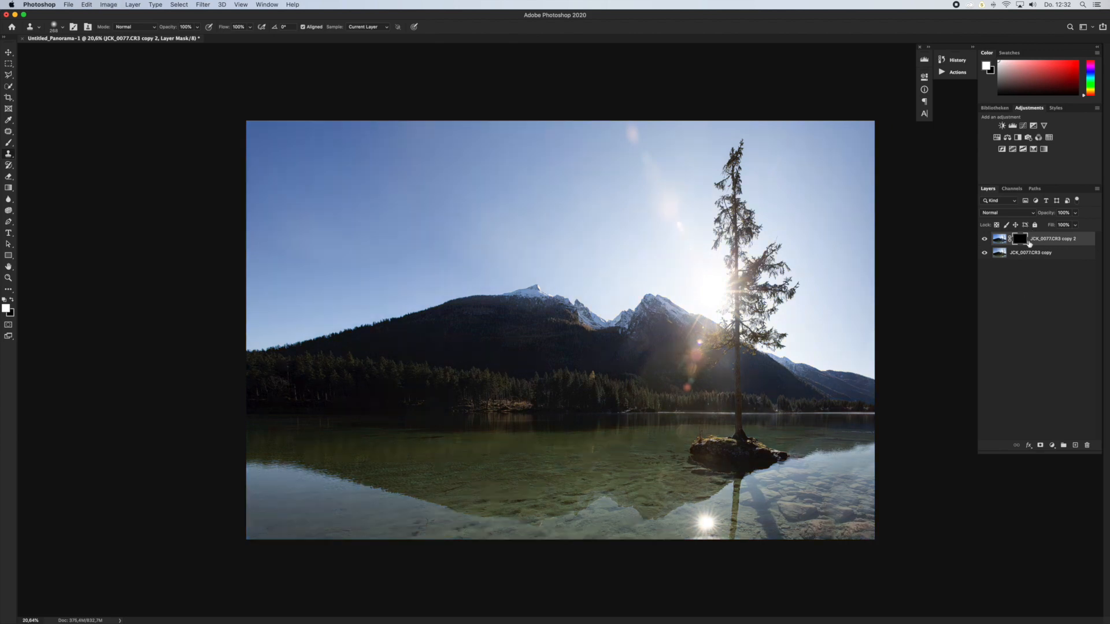
click(8, 142)
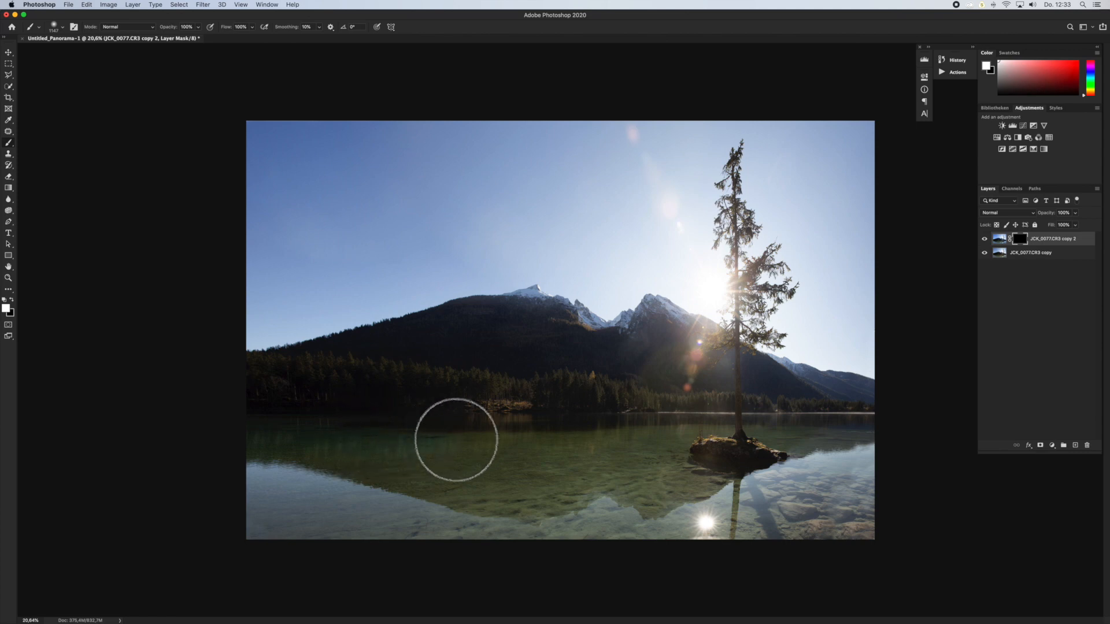
mouse_move(394, 458)
mouse_down()
mouse_move(241, 476)
mouse_move(257, 545)
mouse_move(302, 460)
mouse_move(397, 465)
mouse_move(458, 501)
mouse_move(488, 547)
mouse_move(582, 498)
mouse_move(587, 540)
mouse_move(589, 461)
mouse_move(562, 539)
mouse_move(616, 501)
mouse_move(735, 520)
mouse_move(740, 537)
mouse_move(743, 520)
mouse_move(846, 466)
mouse_up()
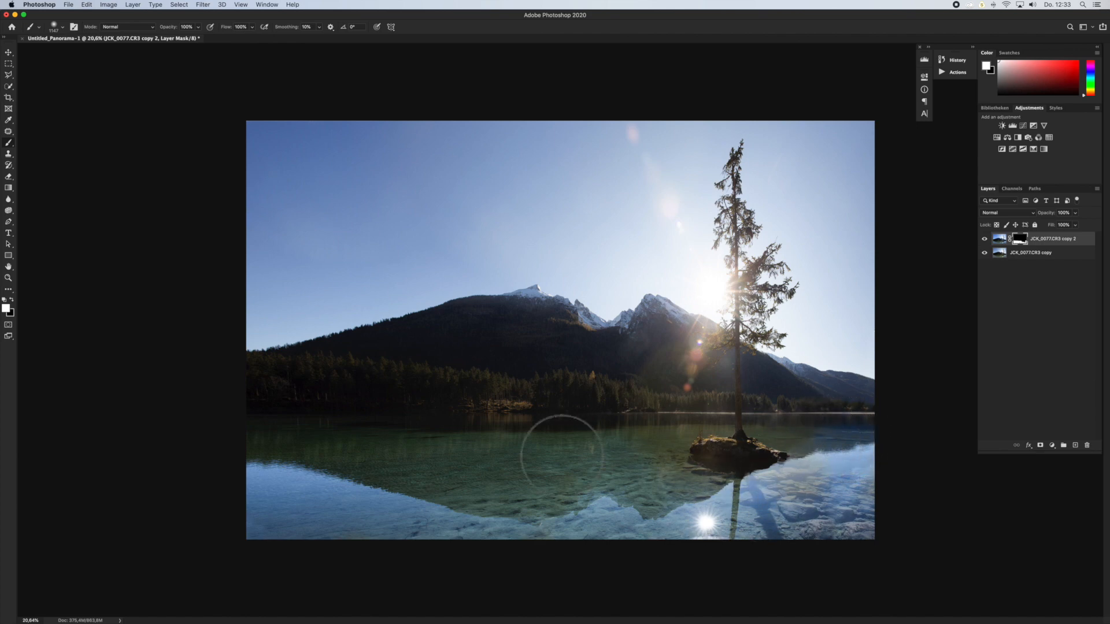
drag(641, 445, 606, 445)
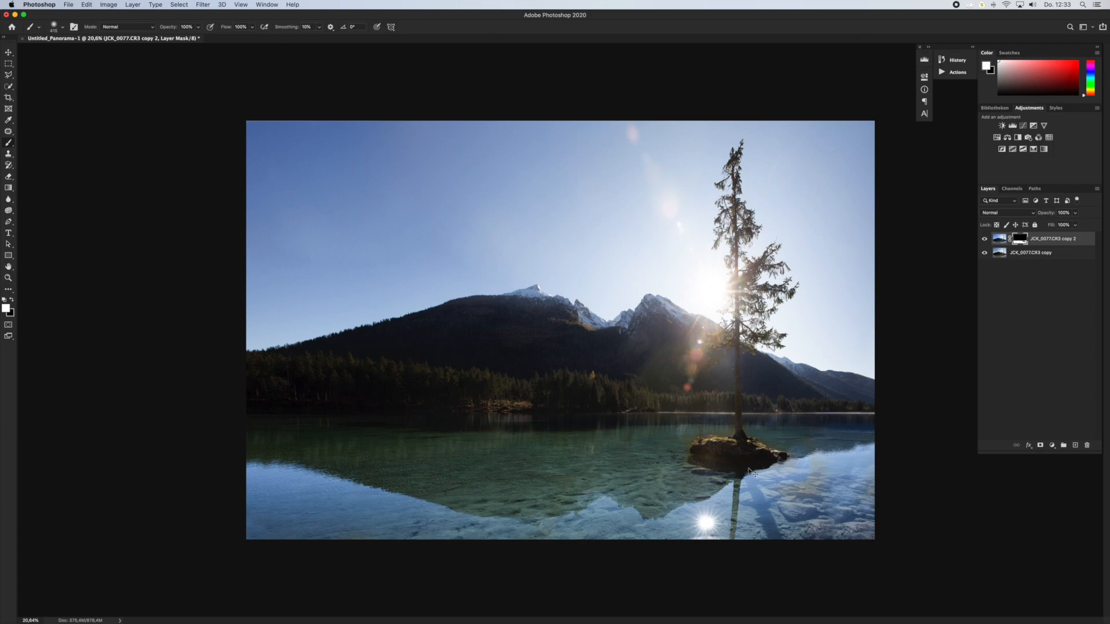
- Paint the mask white with a smaller brush in the water around the rock island and along the far shoreline
key(super+plus)
key(super+plus)
mouse_move(850, 508)
mouse_down()
mouse_move(391, 215)
mouse_move(389, 238)
mouse_up()
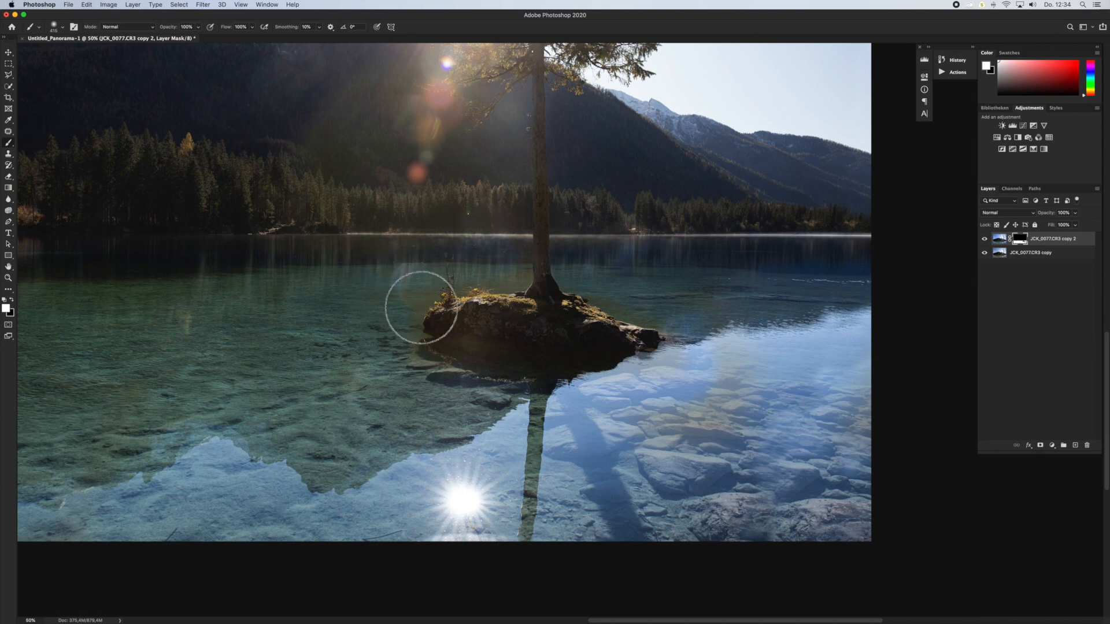
drag(474, 359, 401, 339)
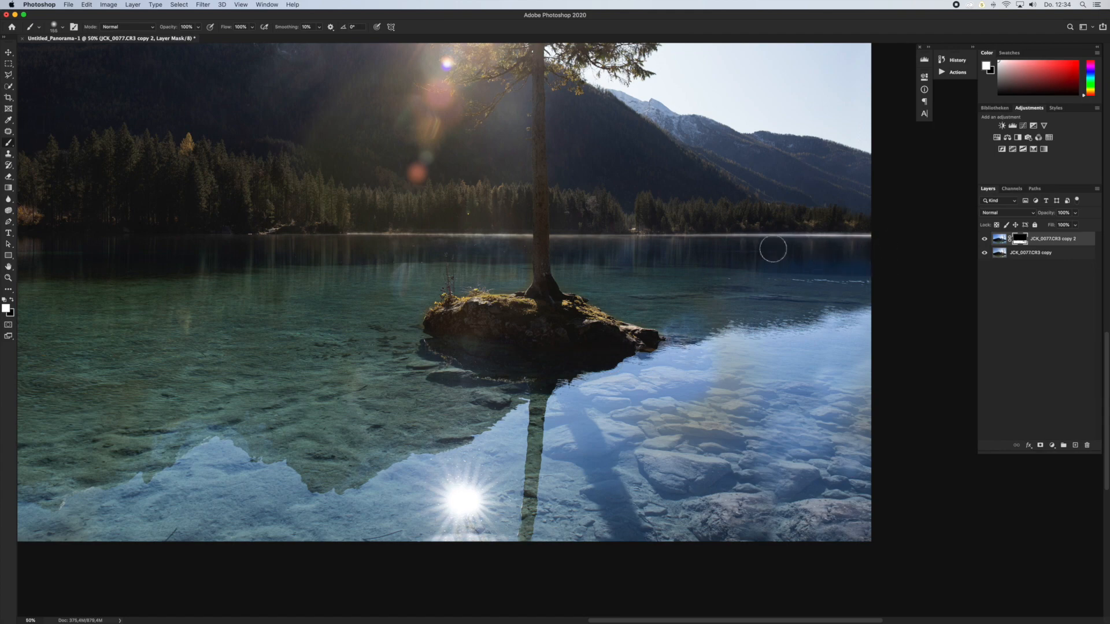
key(super+minus)
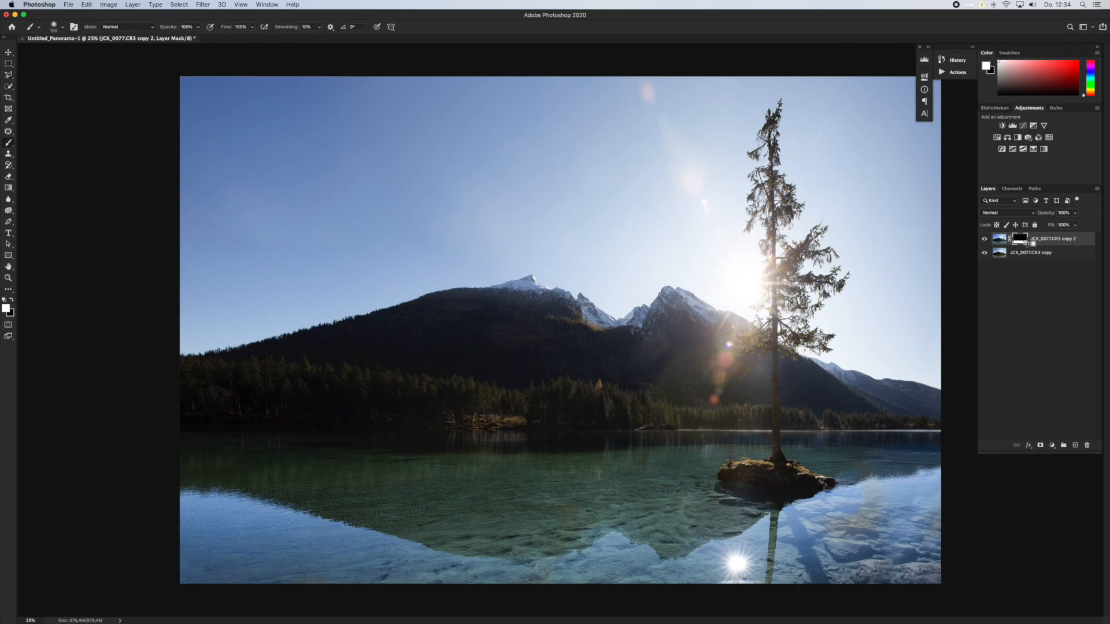
- Display the layer mask alone and paint its remaining grey and black patches in the lake area white, leaving the island black
alt+click(1021, 241)
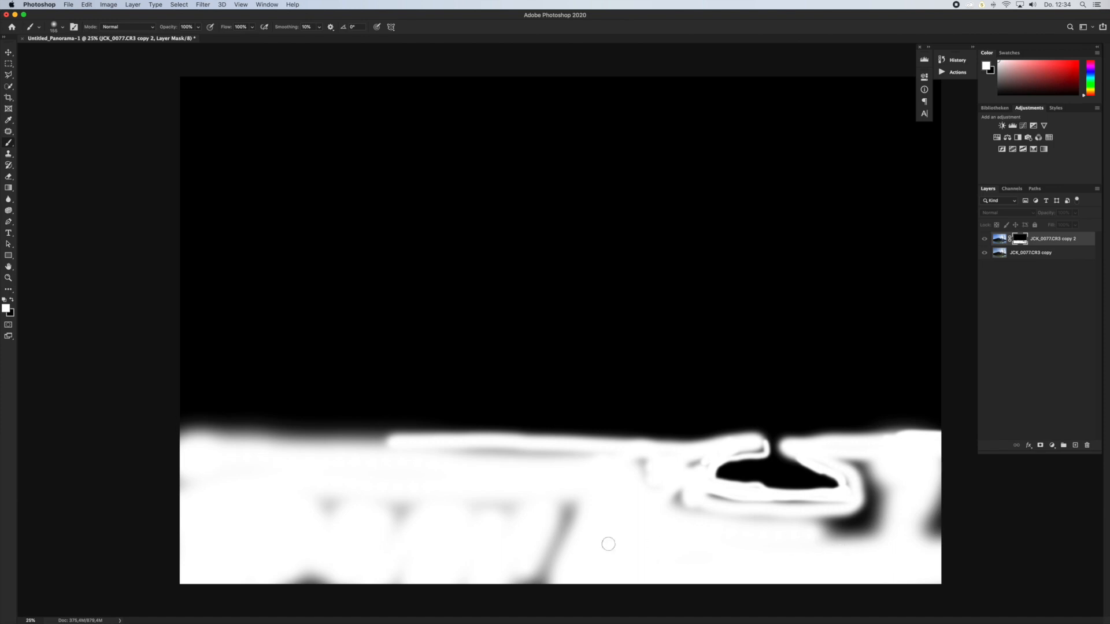
mouse_move(565, 528)
mouse_down()
mouse_move(294, 557)
mouse_move(312, 567)
mouse_up()
drag(937, 475, 935, 513)
mouse_move(892, 466)
mouse_down()
mouse_move(858, 467)
mouse_move(844, 530)
mouse_move(855, 517)
mouse_move(860, 528)
mouse_move(825, 525)
mouse_move(651, 483)
mouse_move(535, 482)
mouse_move(809, 505)
mouse_move(850, 476)
mouse_move(696, 461)
mouse_up()
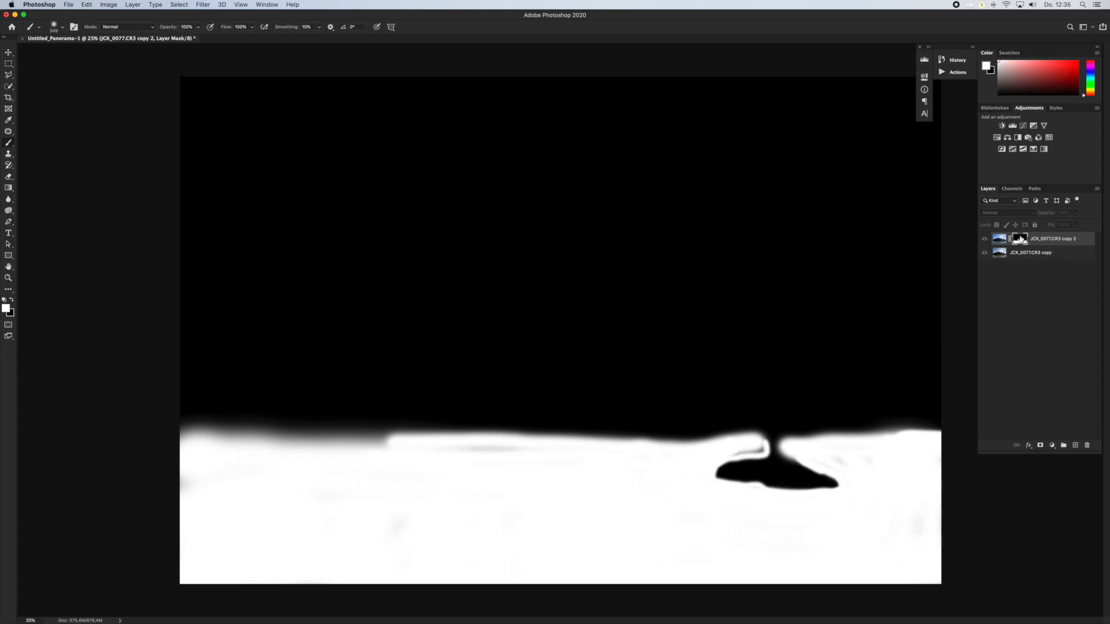
- Return from the mask-only view to the full image and duplicate the base panorama layer beneath the masked one
alt+click(1020, 241)
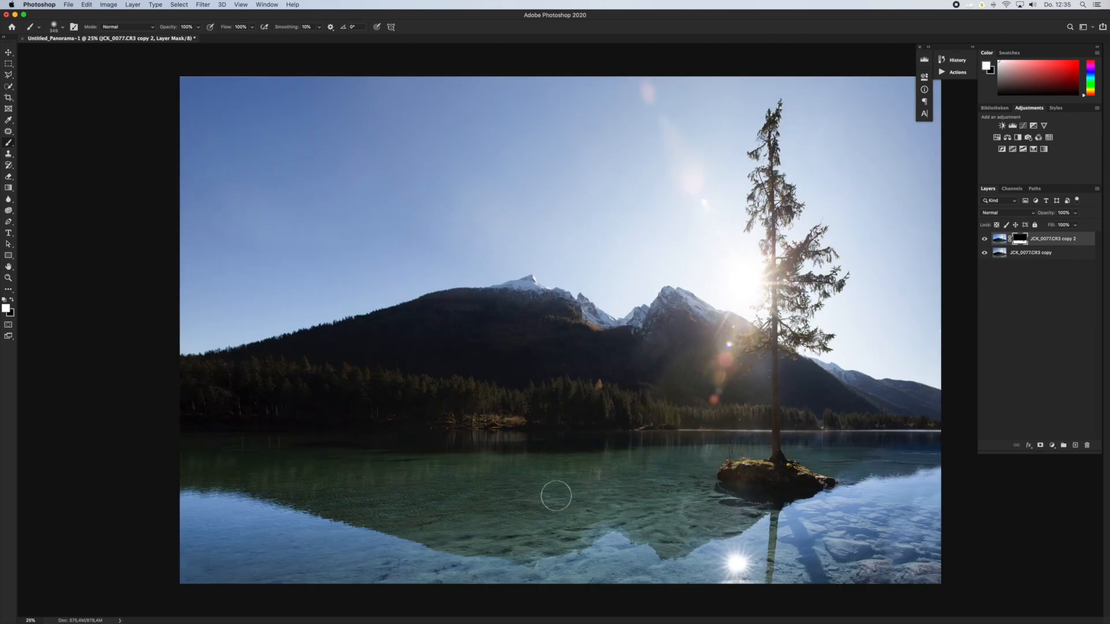
key(super+minus)
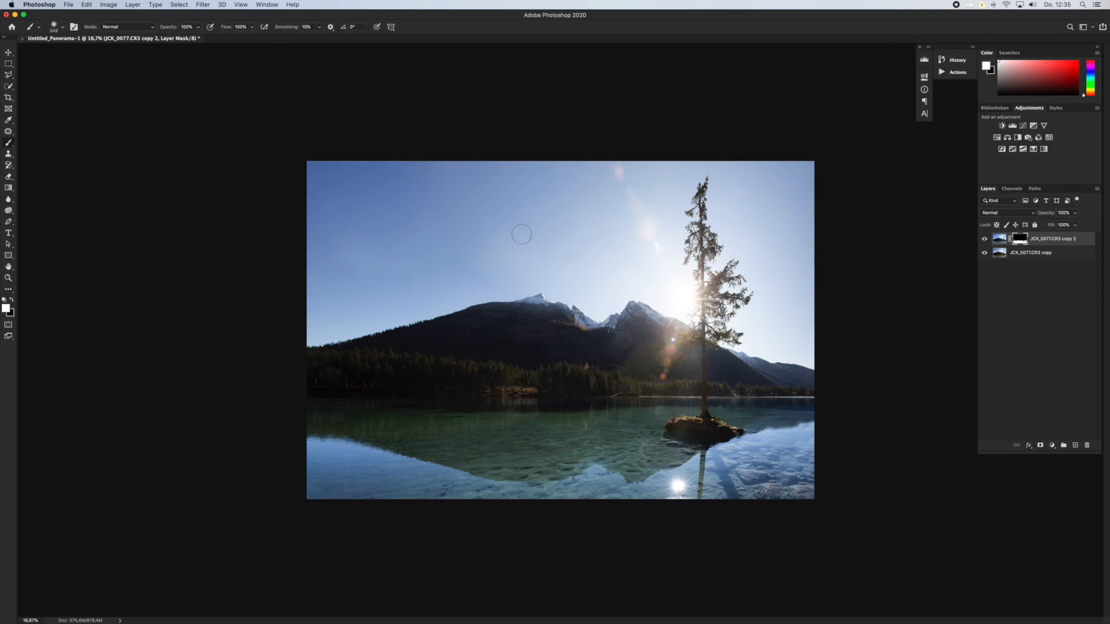
click(1028, 253)
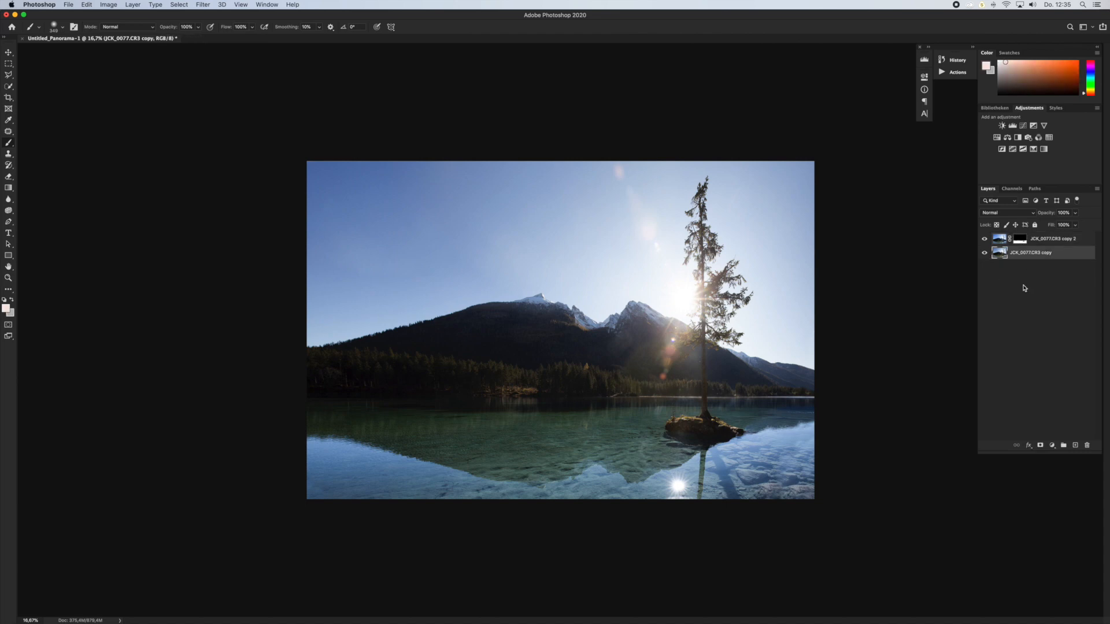
key(super+j)
- Open the Camera Raw Filter on the new copy and set Shadows to +53, Texture to +29 and Clarity to +8
click(203, 5)
click(213, 59)
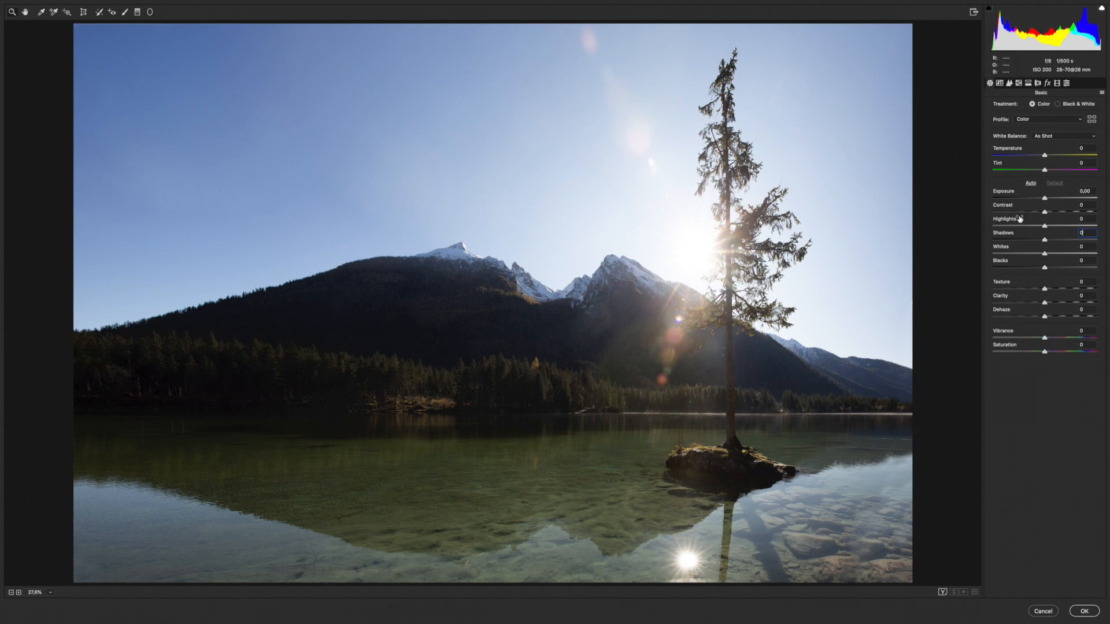
drag(1045, 242, 1069, 239)
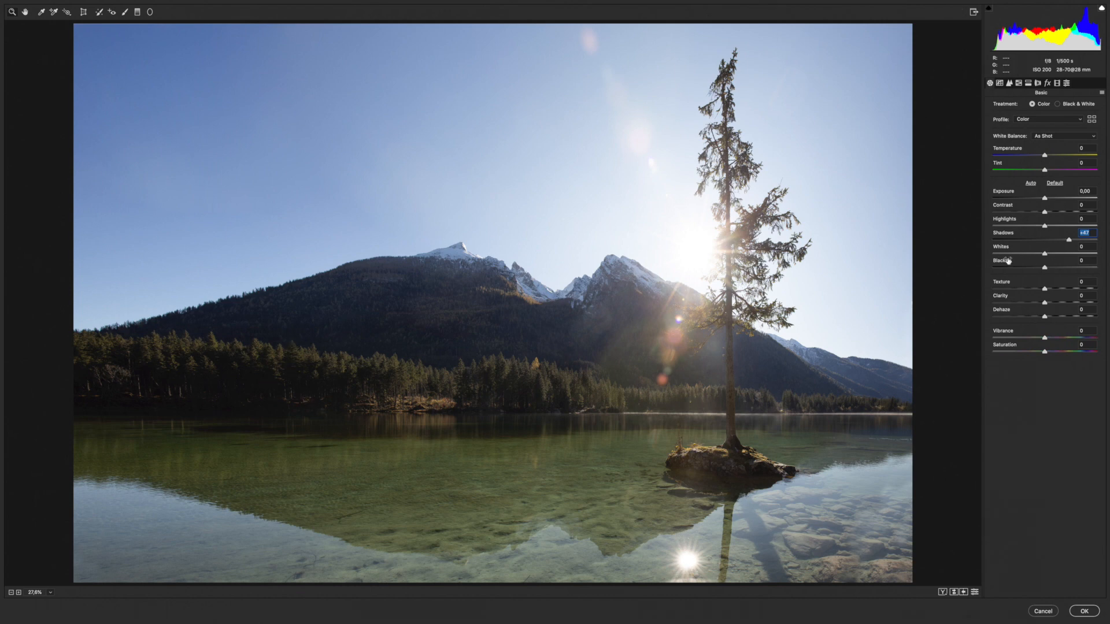
drag(1068, 242, 1071, 243)
mouse_move(1047, 290)
mouse_down()
mouse_move(1060, 290)
mouse_move(1050, 304)
mouse_up()
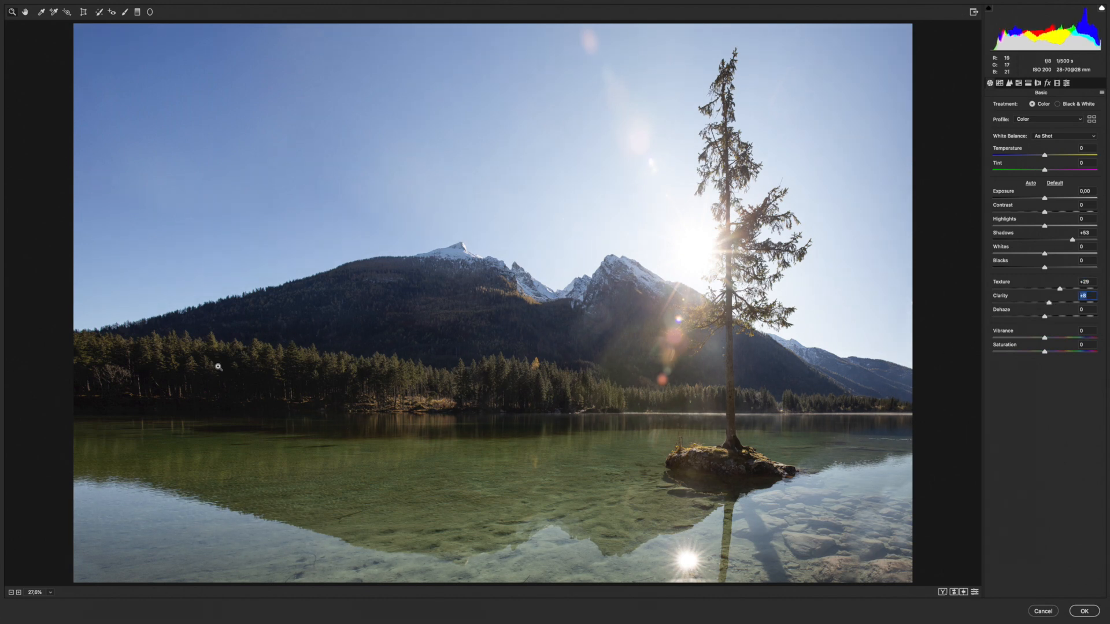
- Check the treeline up close, raise Clarity to +19 and Temperature to +21, and apply the Camera Raw Filter
click(228, 373)
click(204, 342)
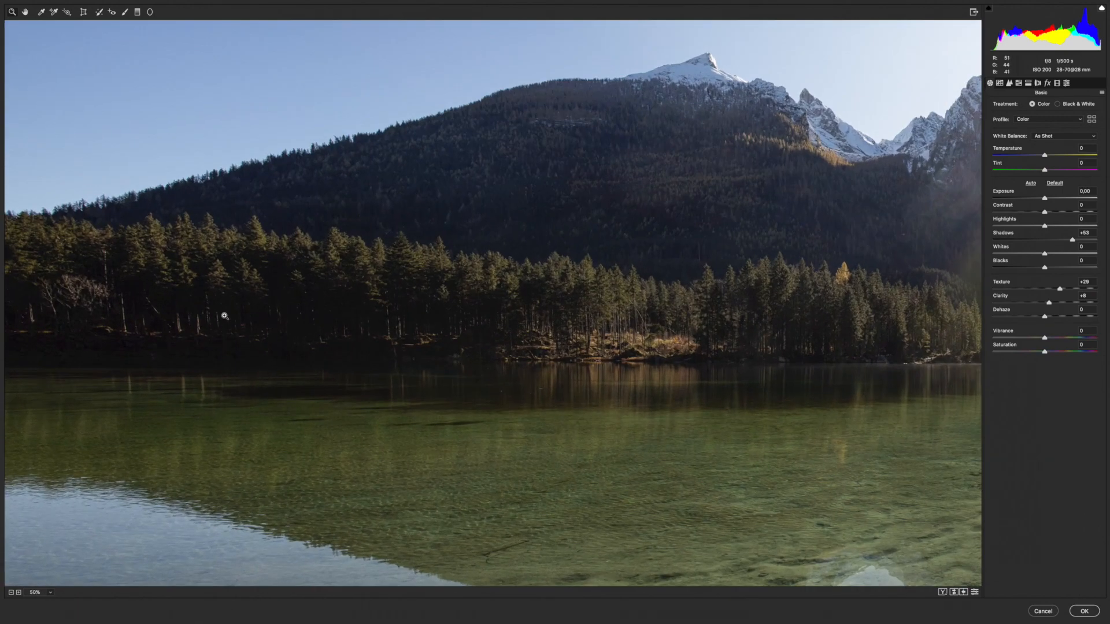
click(259, 297)
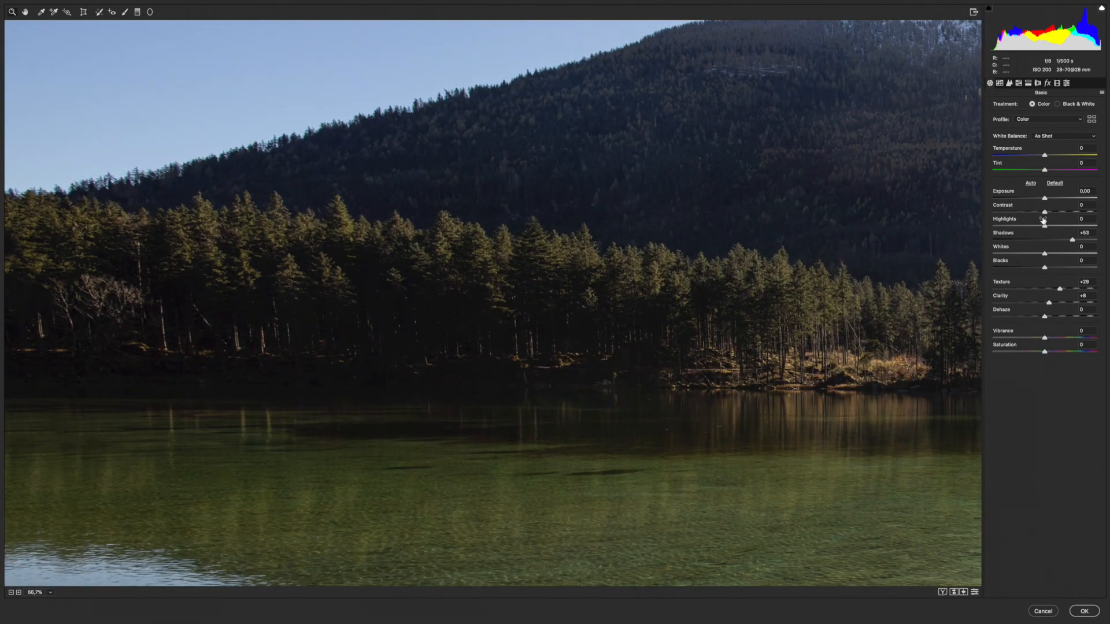
drag(1049, 303, 1054, 305)
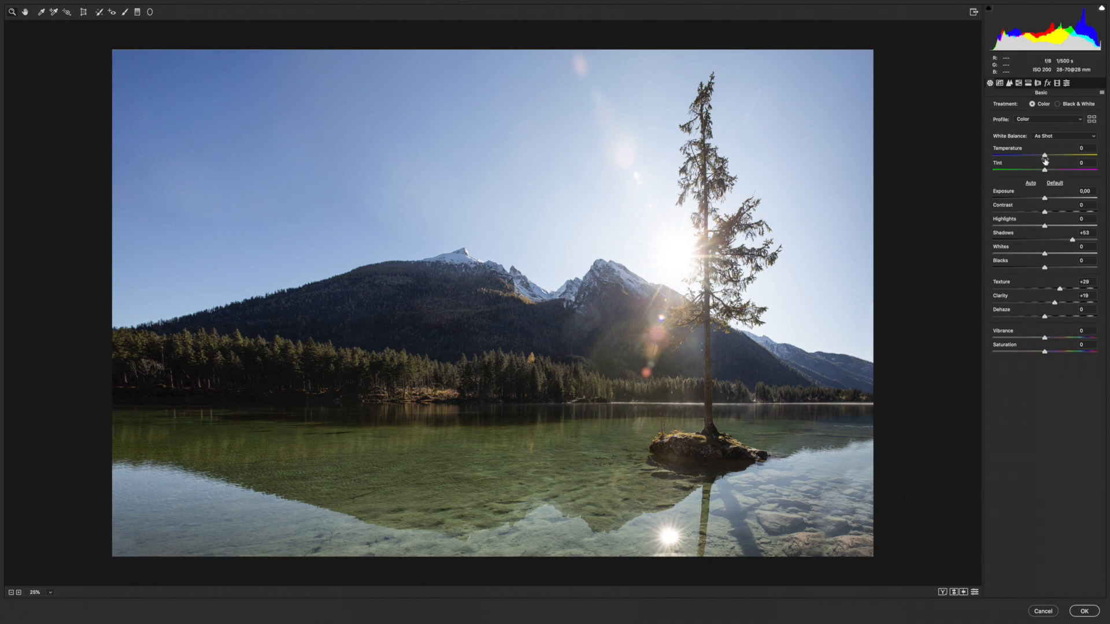
drag(1046, 157, 1057, 158)
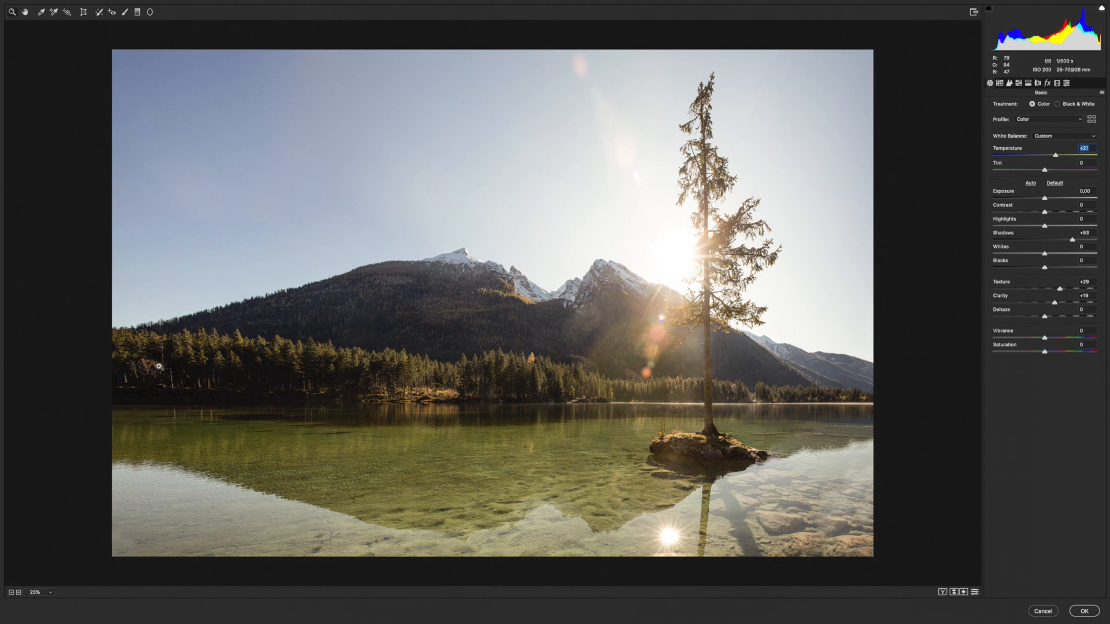
click(1095, 614)
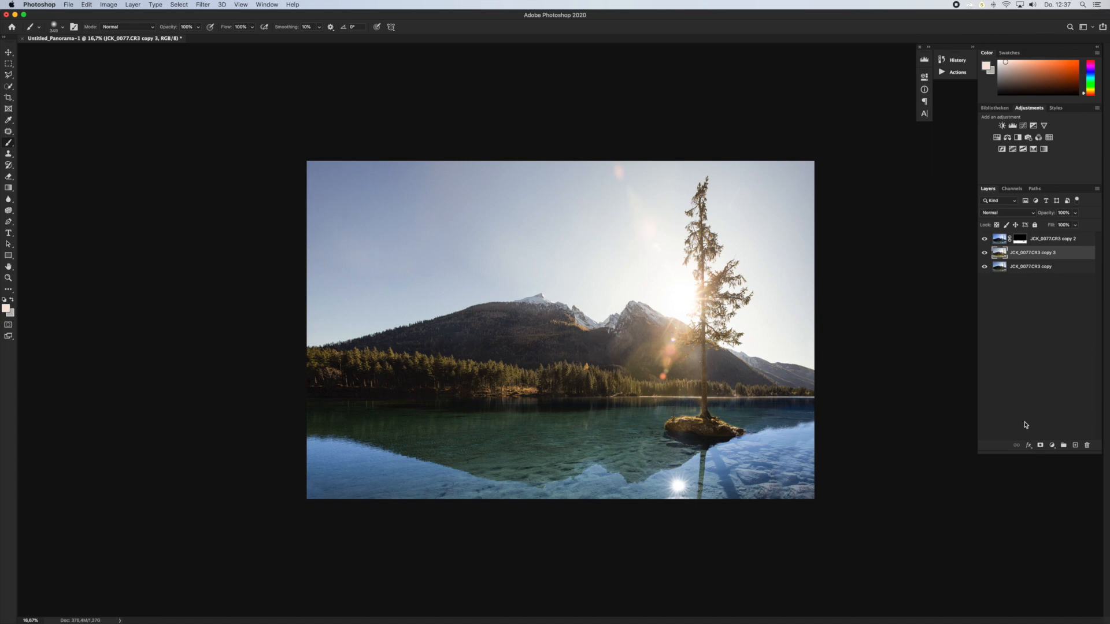
- Add a layer mask to the warm copy and draw a black-to-white linear gradient from mid-sky down to the treeline
click(1040, 445)
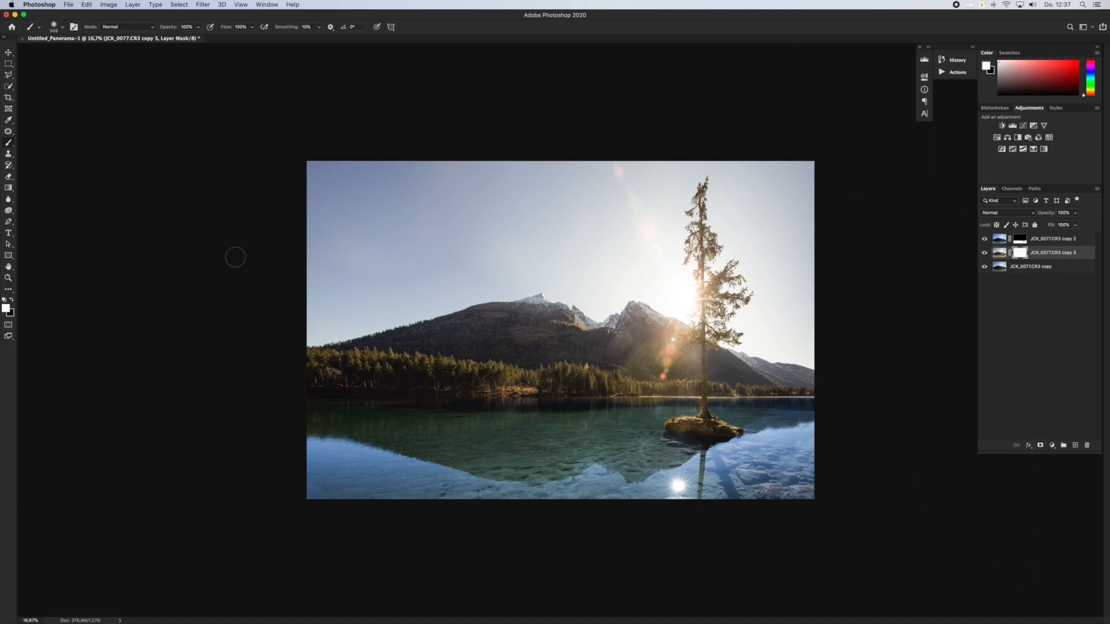
click(9, 189)
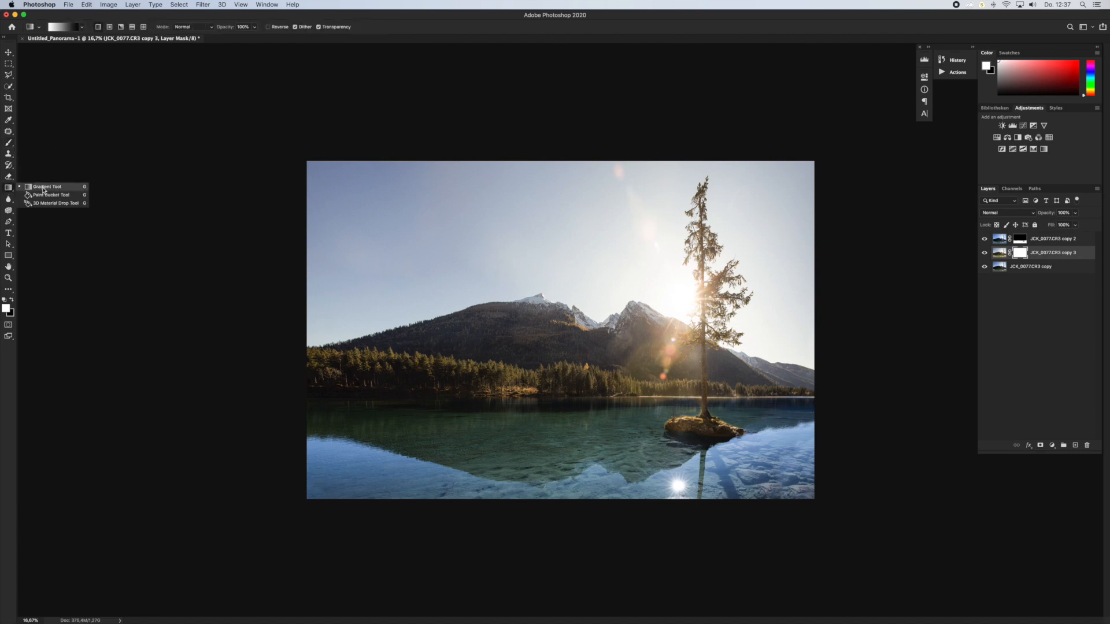
click(44, 191)
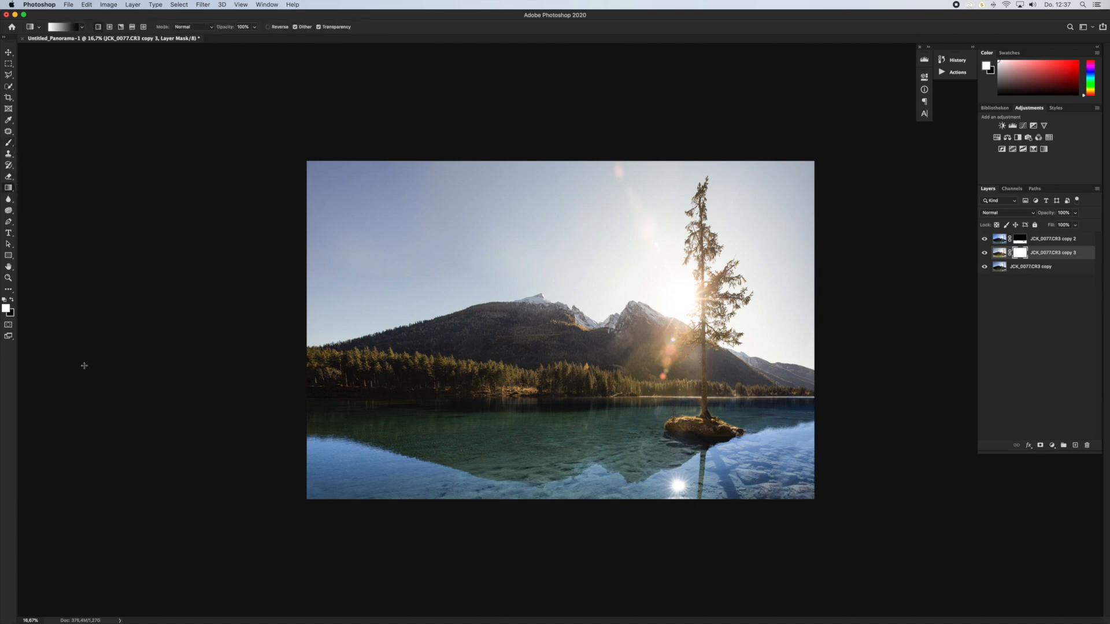
click(11, 299)
drag(554, 239, 549, 354)
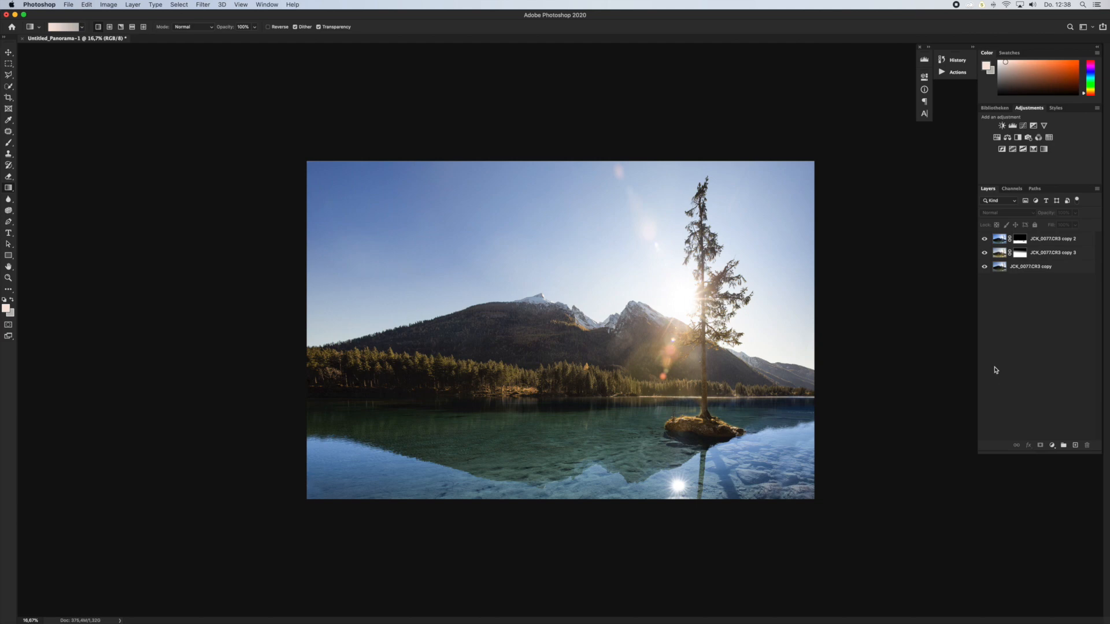
- Select all three layers and merge them into a single layer
click(1062, 239)
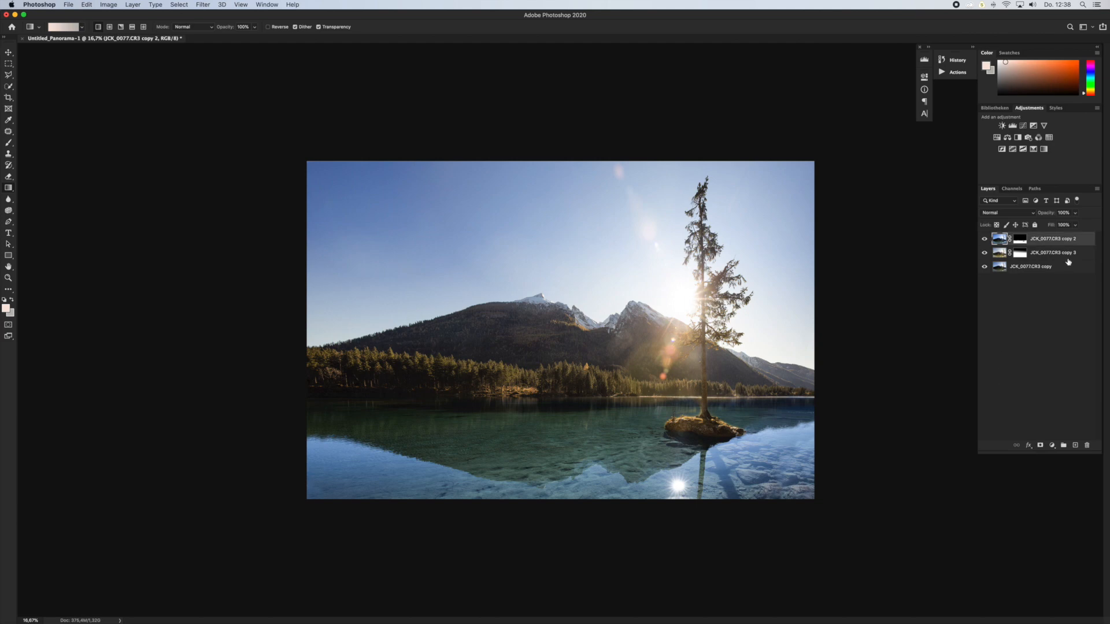
shift+click(1063, 268)
key(super+e)
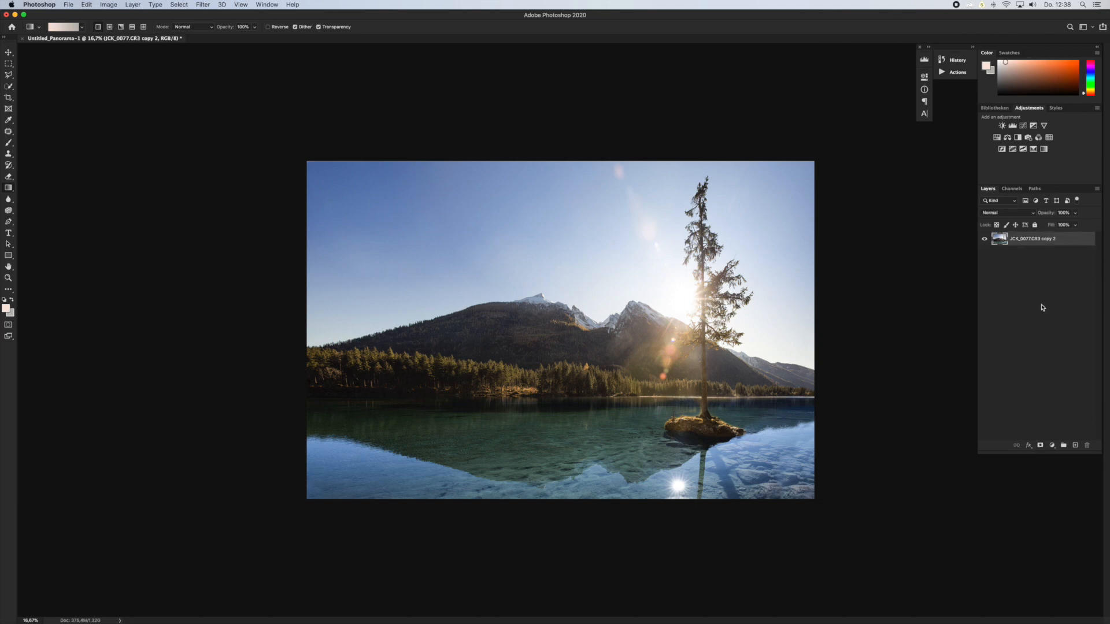